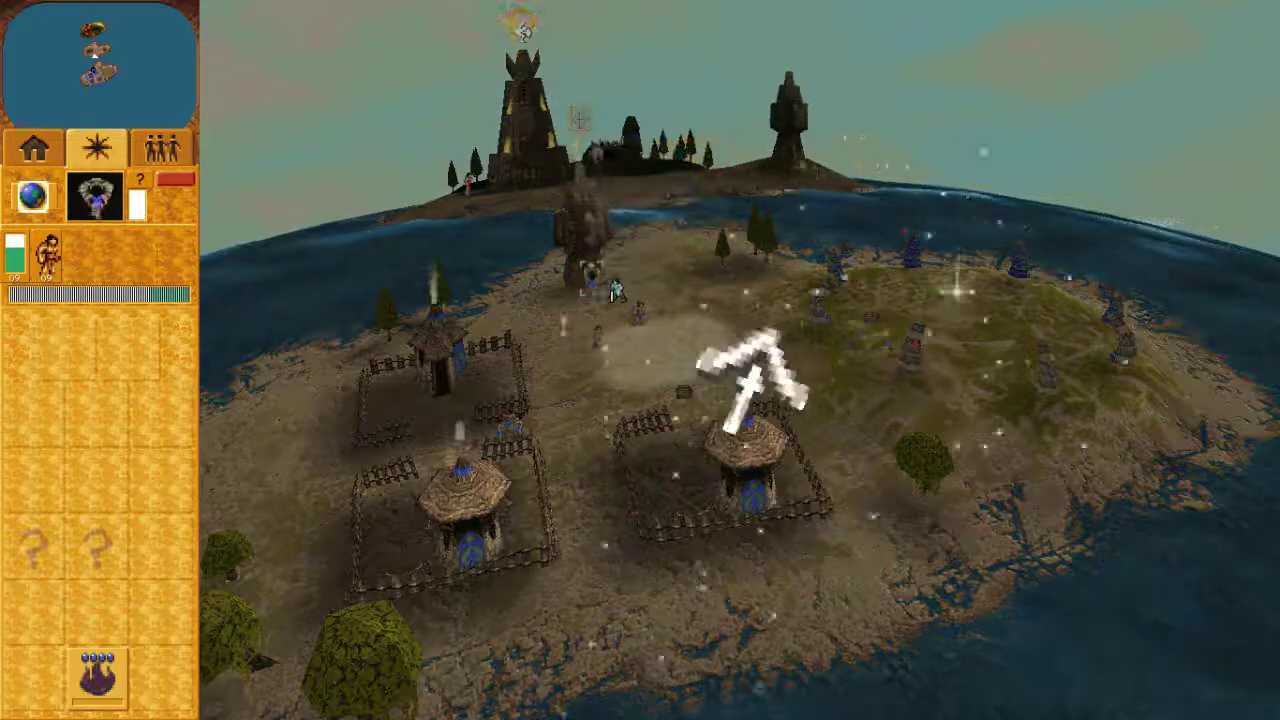
{"action": "key", "text": "Up"}
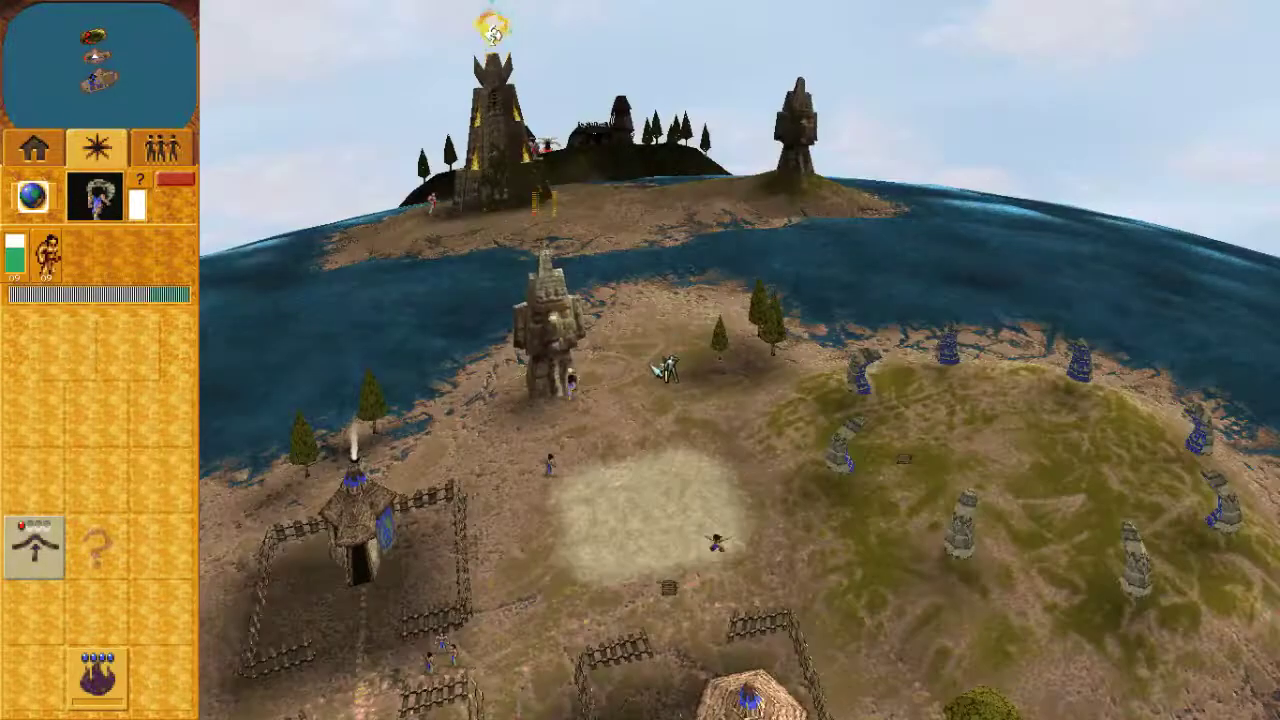
{"action": "key", "text": "Up"}
{"action": "key", "text": "Up"}
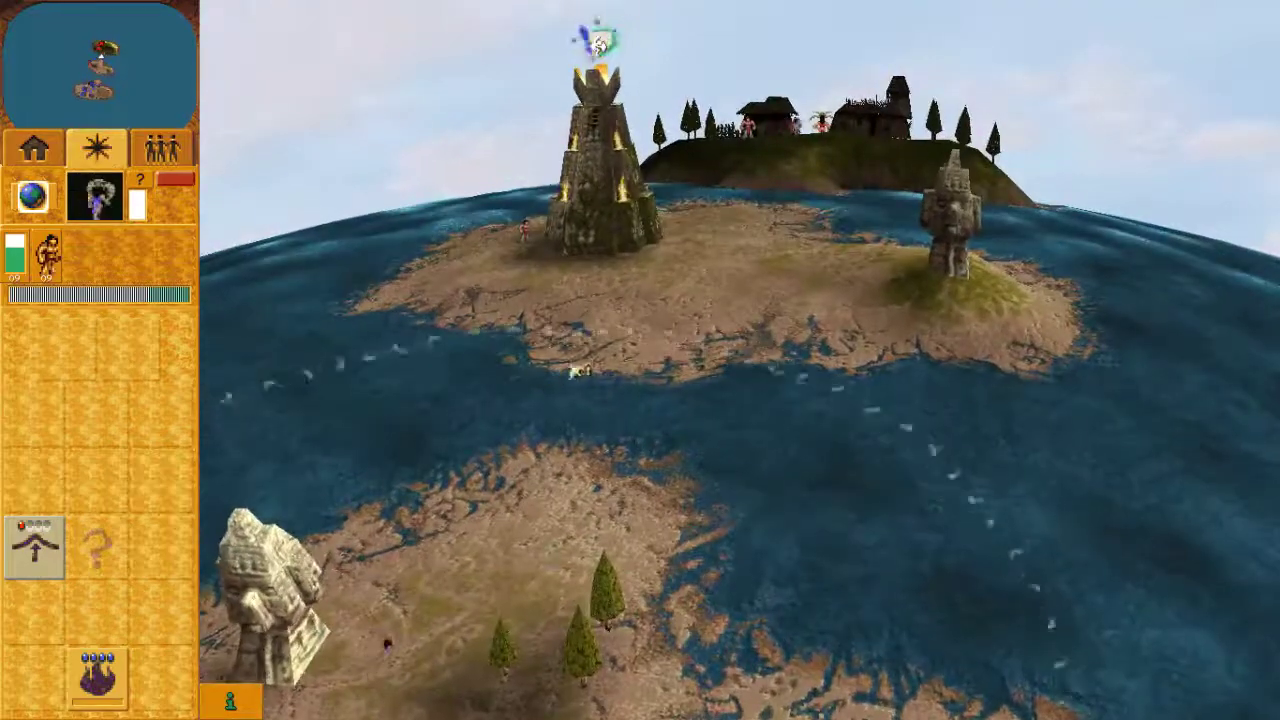
{"action": "key", "text": "Up"}
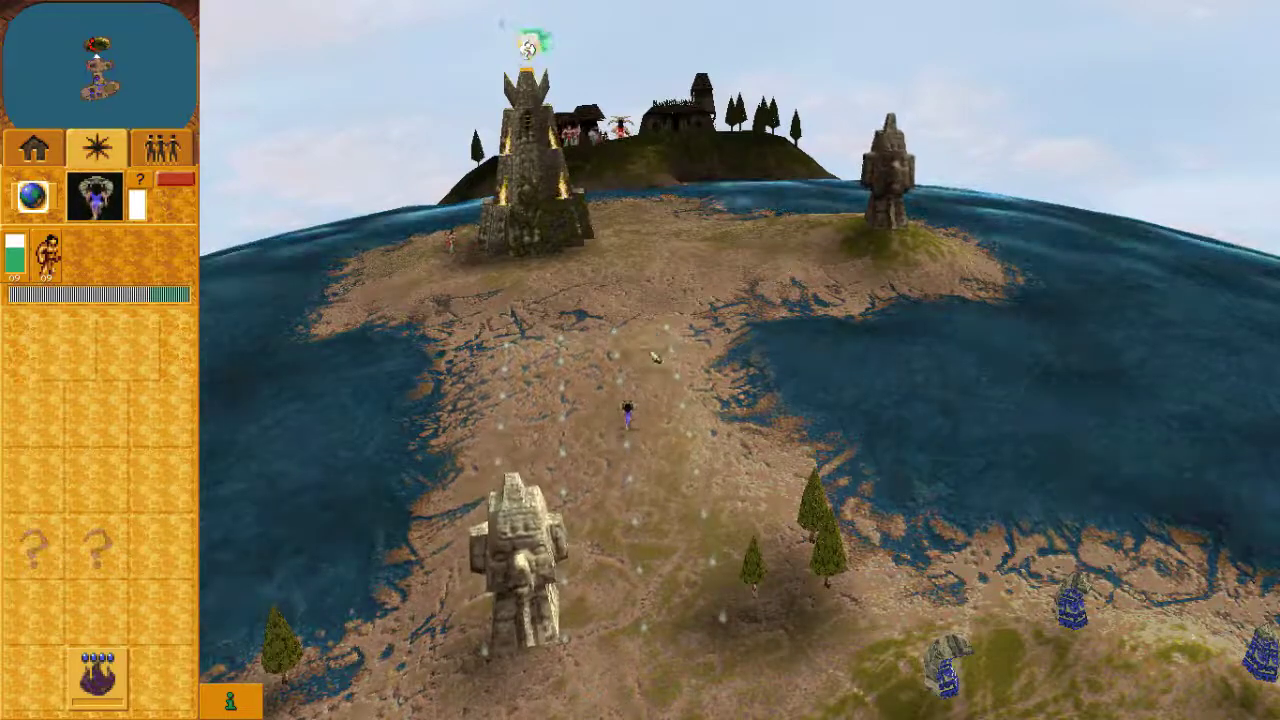
{"action": "key", "text": "Up"}
{"action": "key", "text": "Down"}
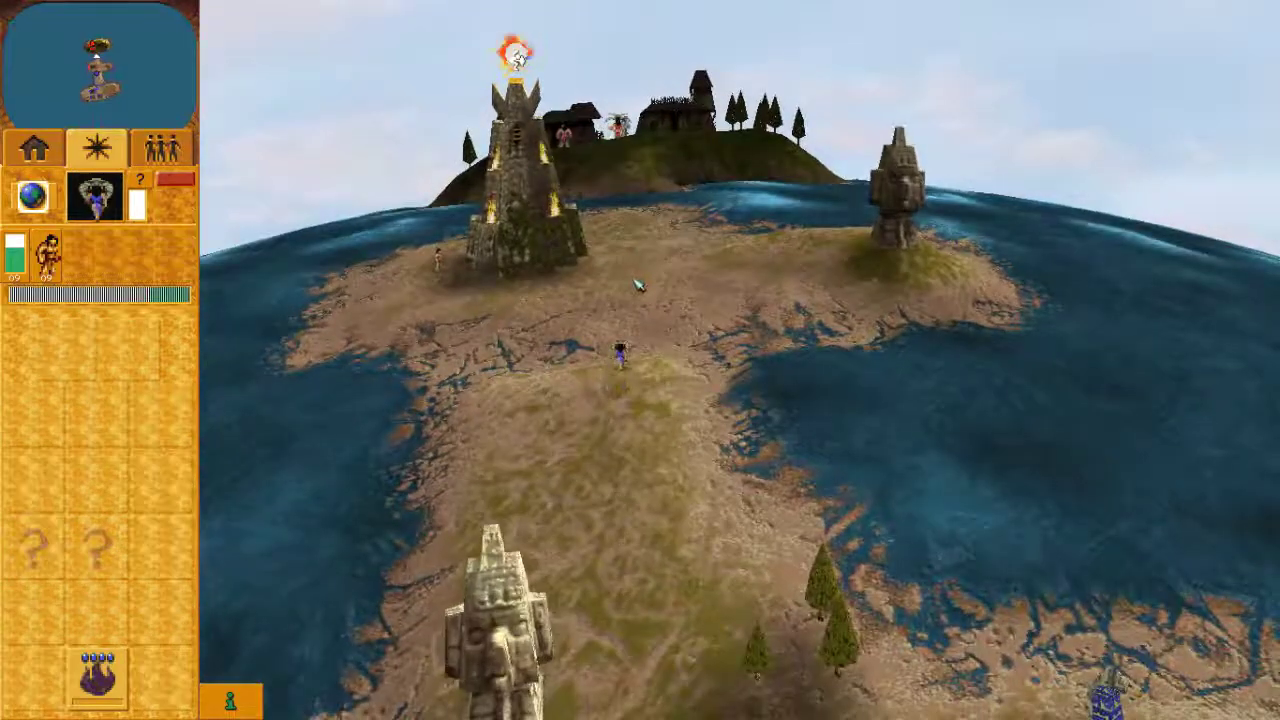
Step: Switch to File Explorer and create a folder named "## Original" inside the Populous game folder
{"action": "key", "text": "alt+Tab"}
{"action": "left_click", "coordinate": [485, 699]}
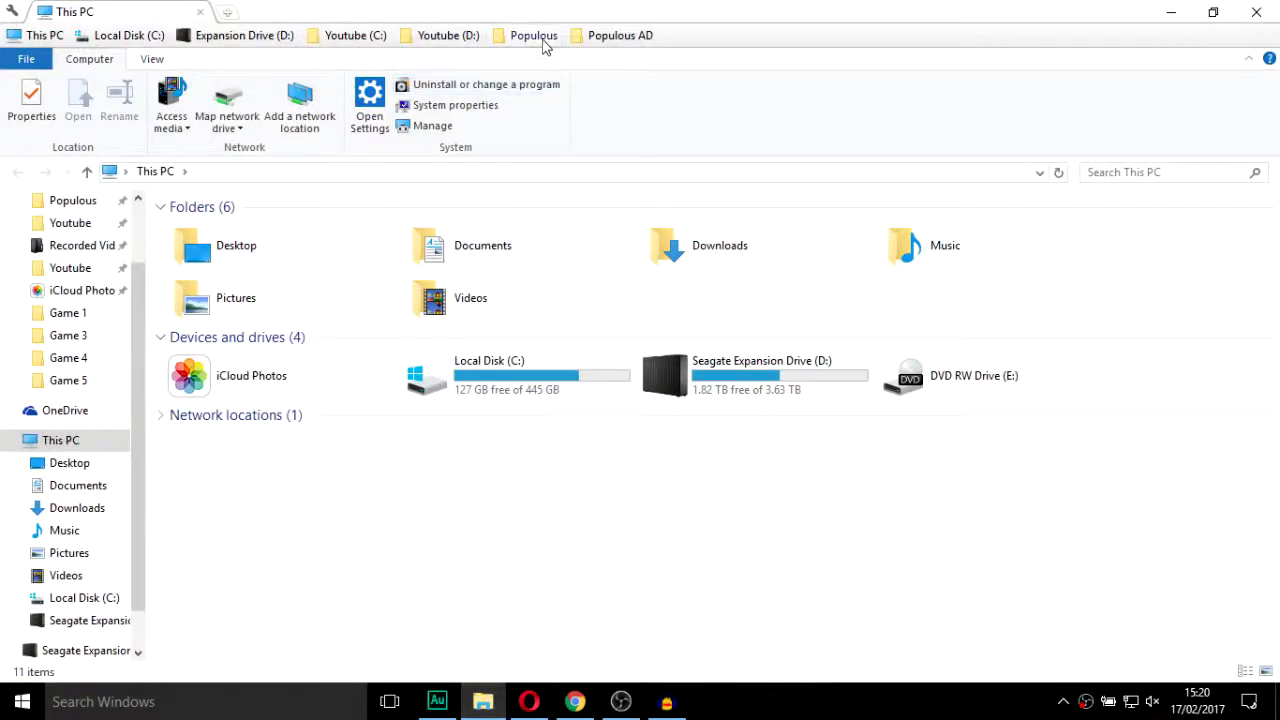
{"action": "left_click", "coordinate": [544, 42]}
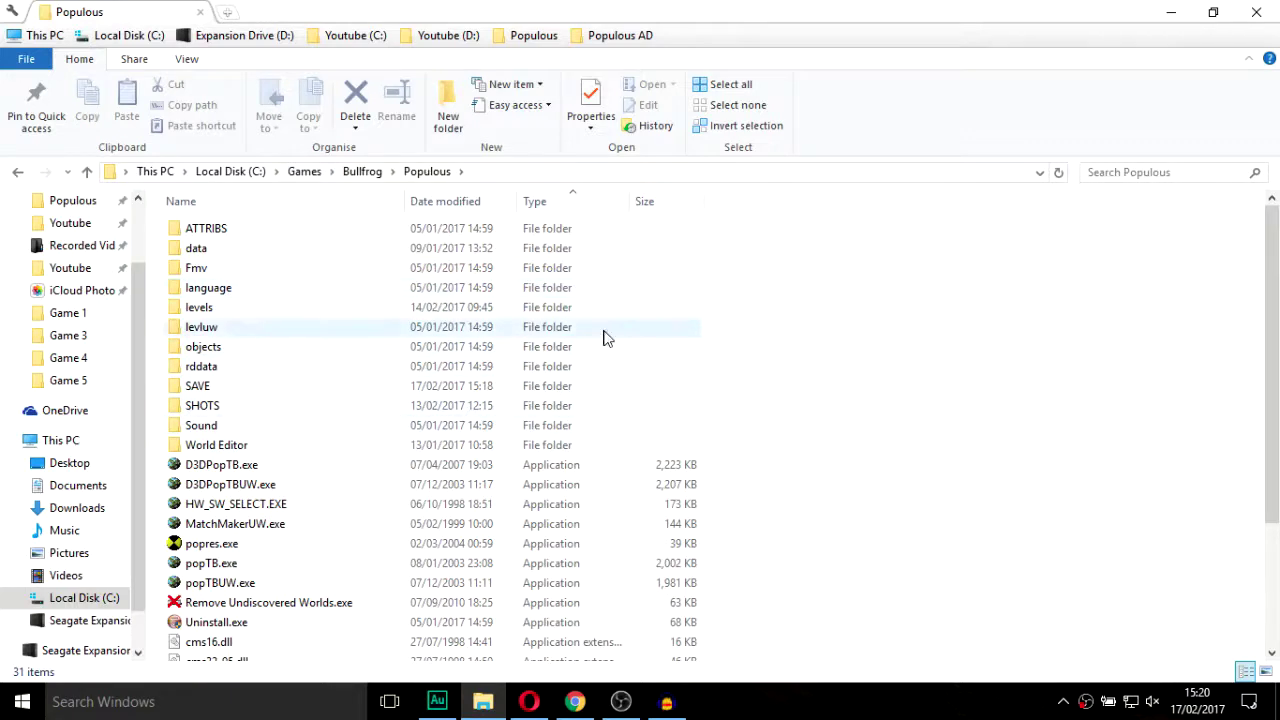
{"action": "right_click", "coordinate": [822, 302]}
{"action": "mouse_move", "coordinate": [906, 528]}
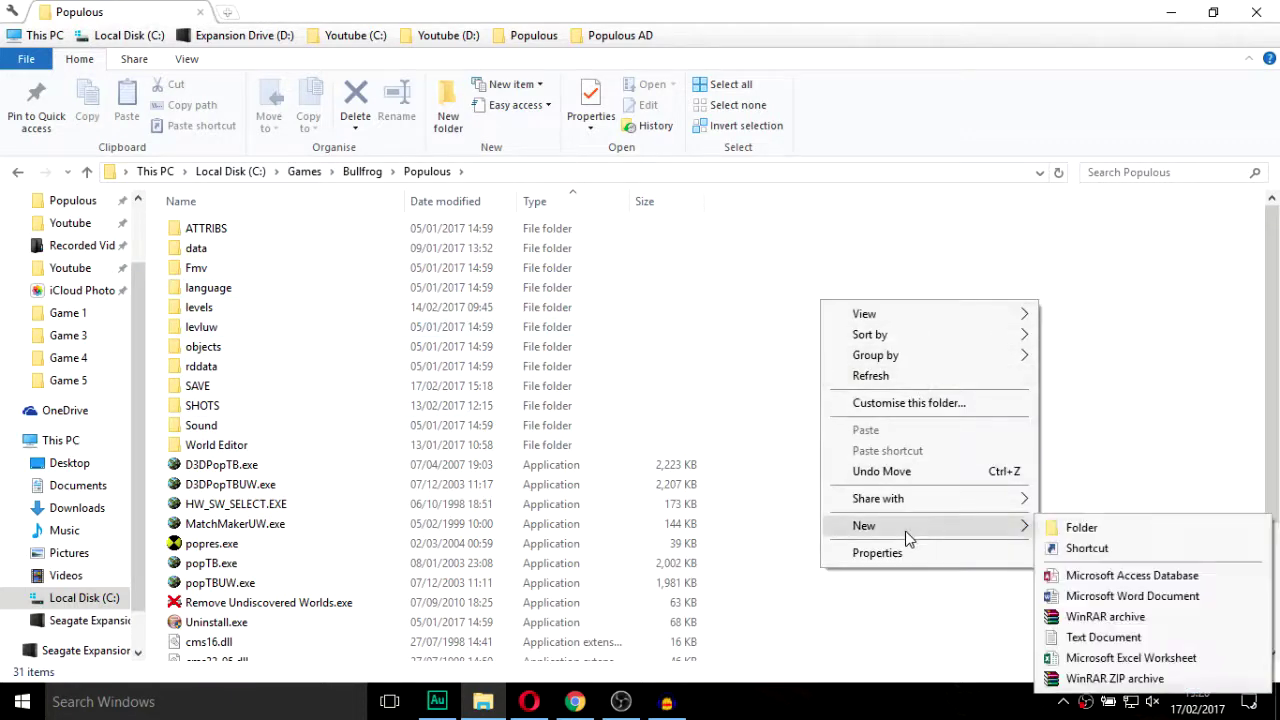
{"action": "left_click", "coordinate": [1064, 525]}
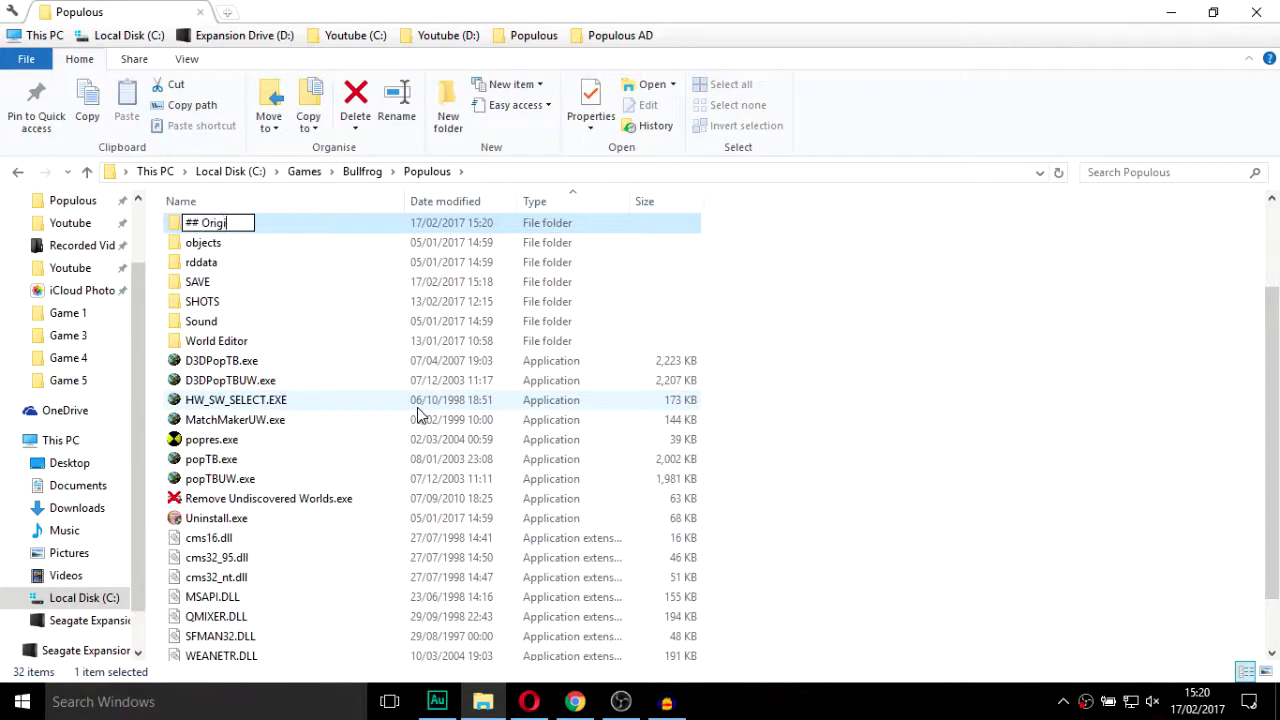
{"action": "key", "text": "Return"}
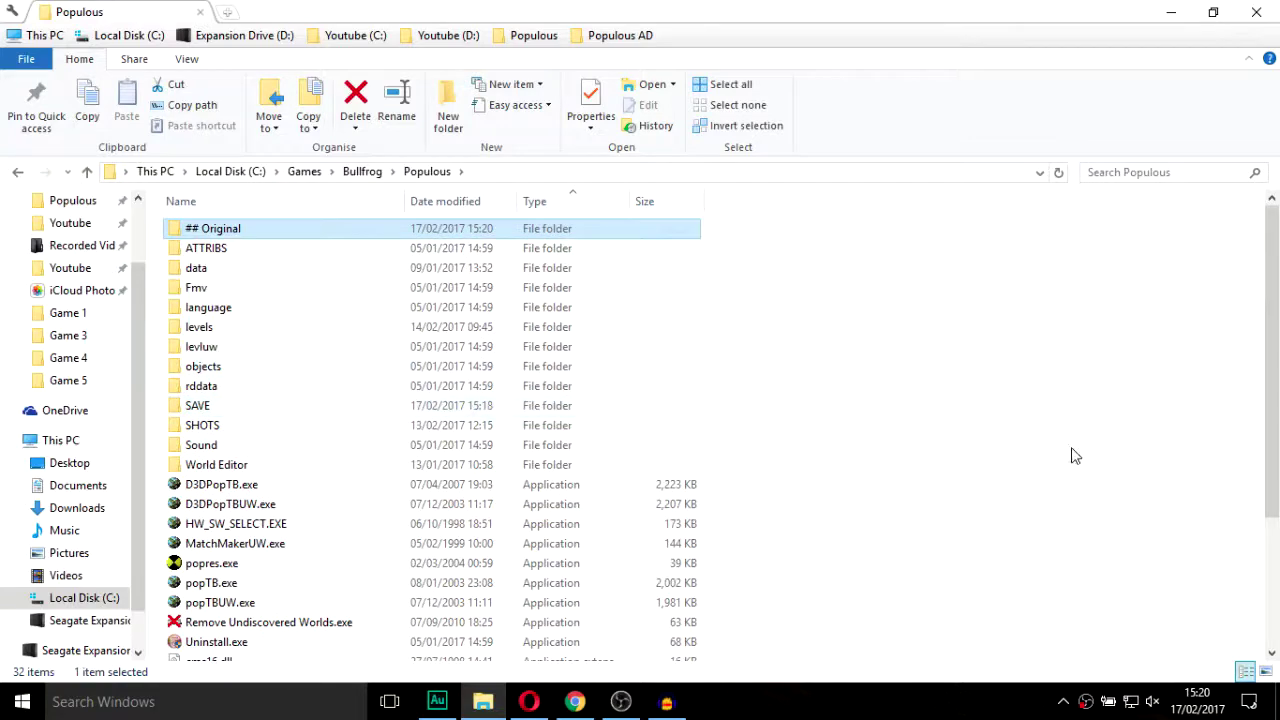
{"action": "left_click", "coordinate": [1071, 447]}
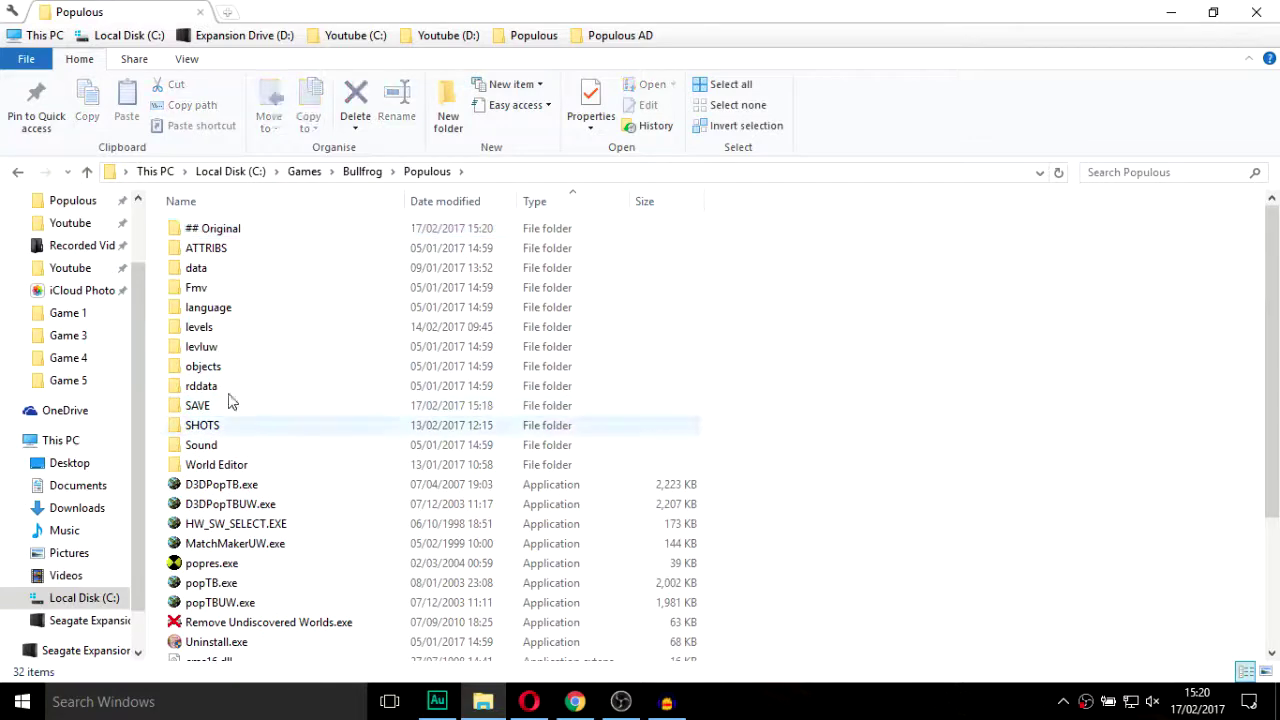
Step: Back up the data, language and levels folders by copying them into the ## Original folder
{"action": "left_click", "coordinate": [203, 333]}
{"action": "left_click", "coordinate": [203, 274], "text": "ctrl"}
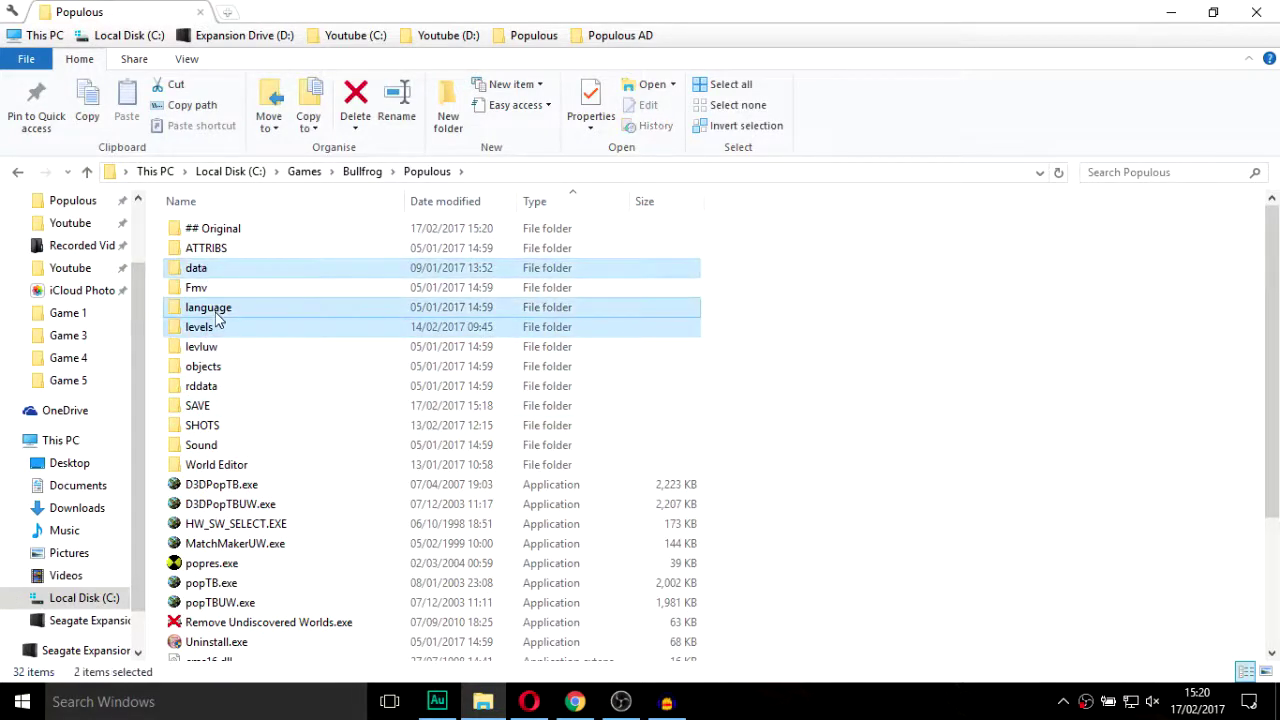
{"action": "right_click", "coordinate": [220, 313]}
{"action": "left_click", "coordinate": [298, 568]}
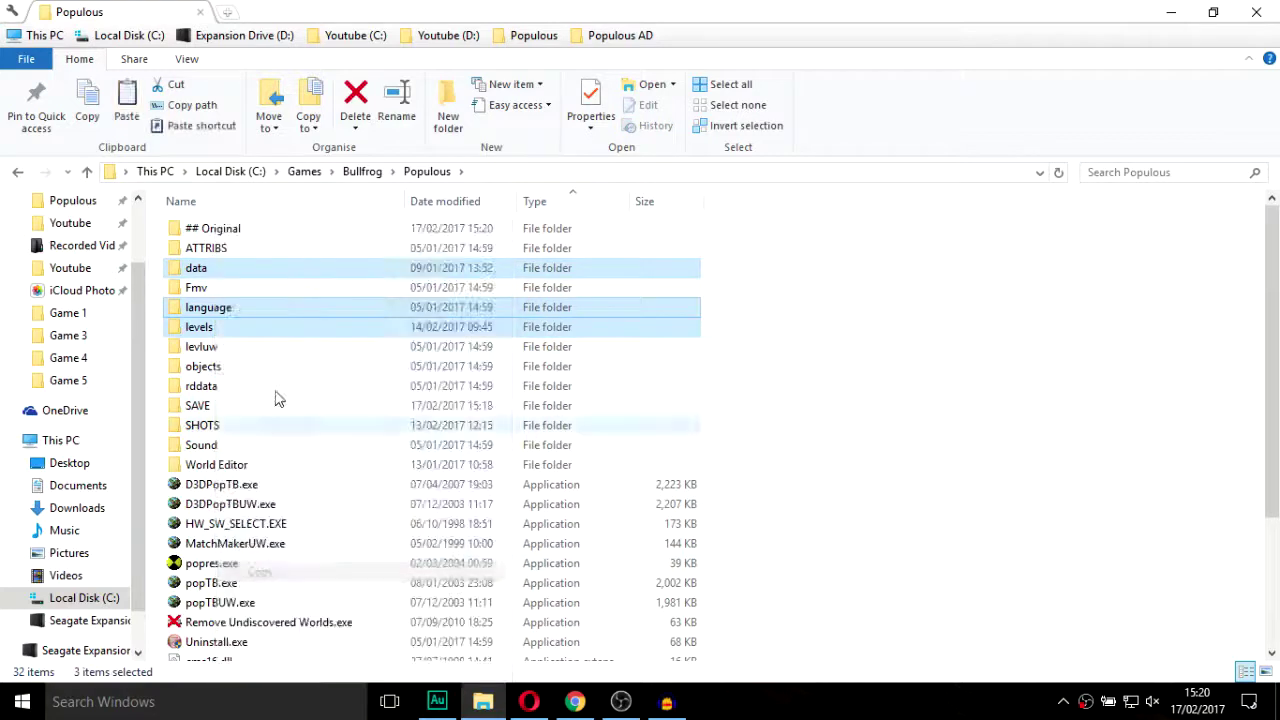
{"action": "double_click", "coordinate": [226, 234]}
{"action": "right_click", "coordinate": [316, 297]}
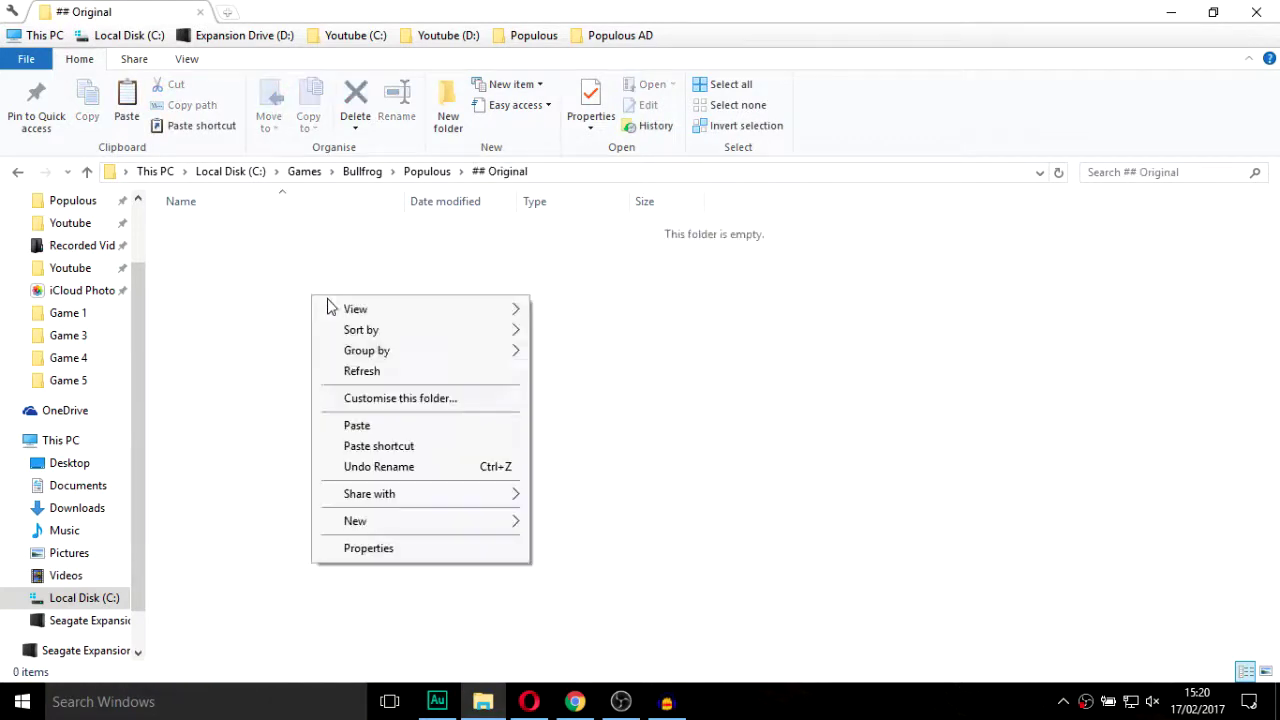
{"action": "left_click", "coordinate": [370, 424]}
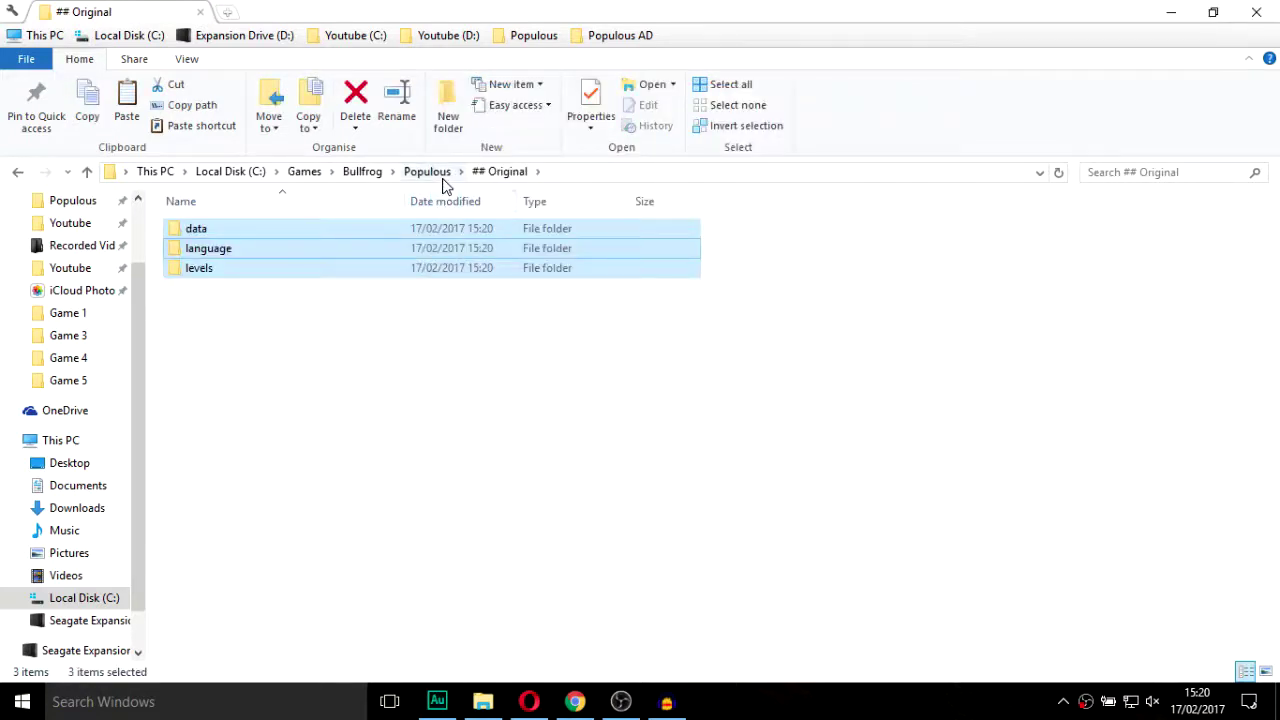
{"action": "left_click", "coordinate": [438, 174]}
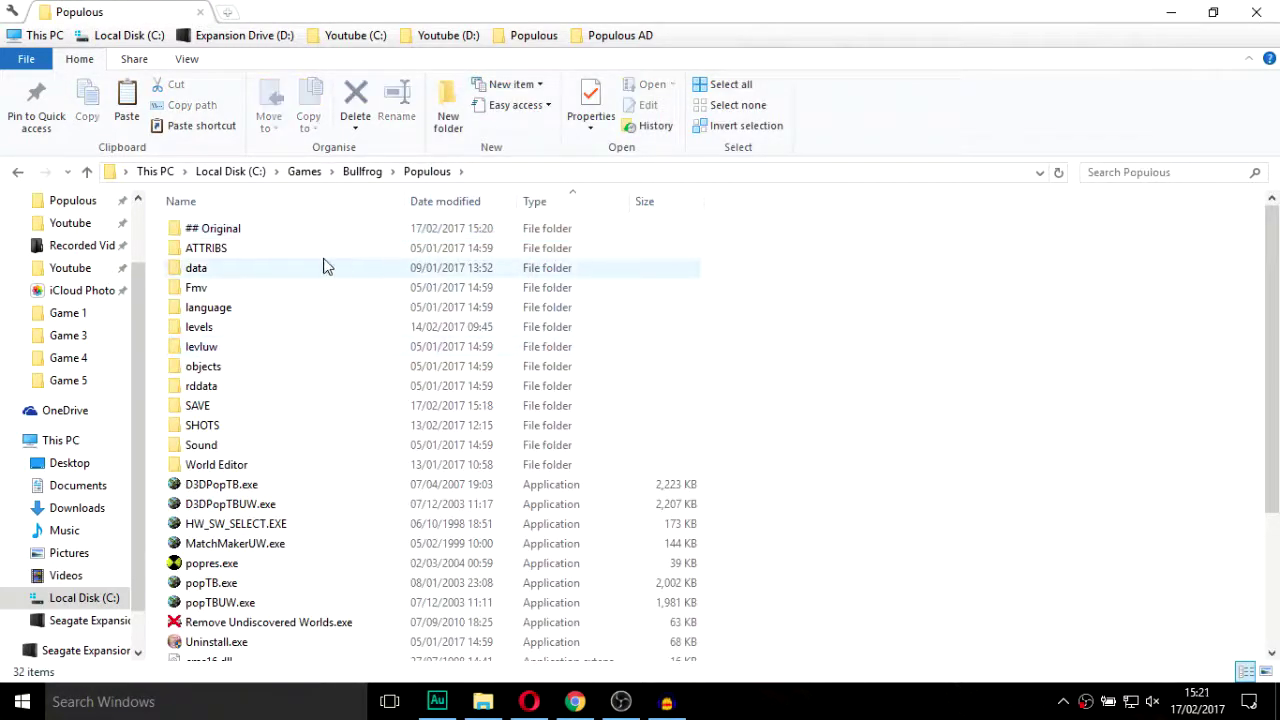
{"action": "double_click", "coordinate": [182, 229]}
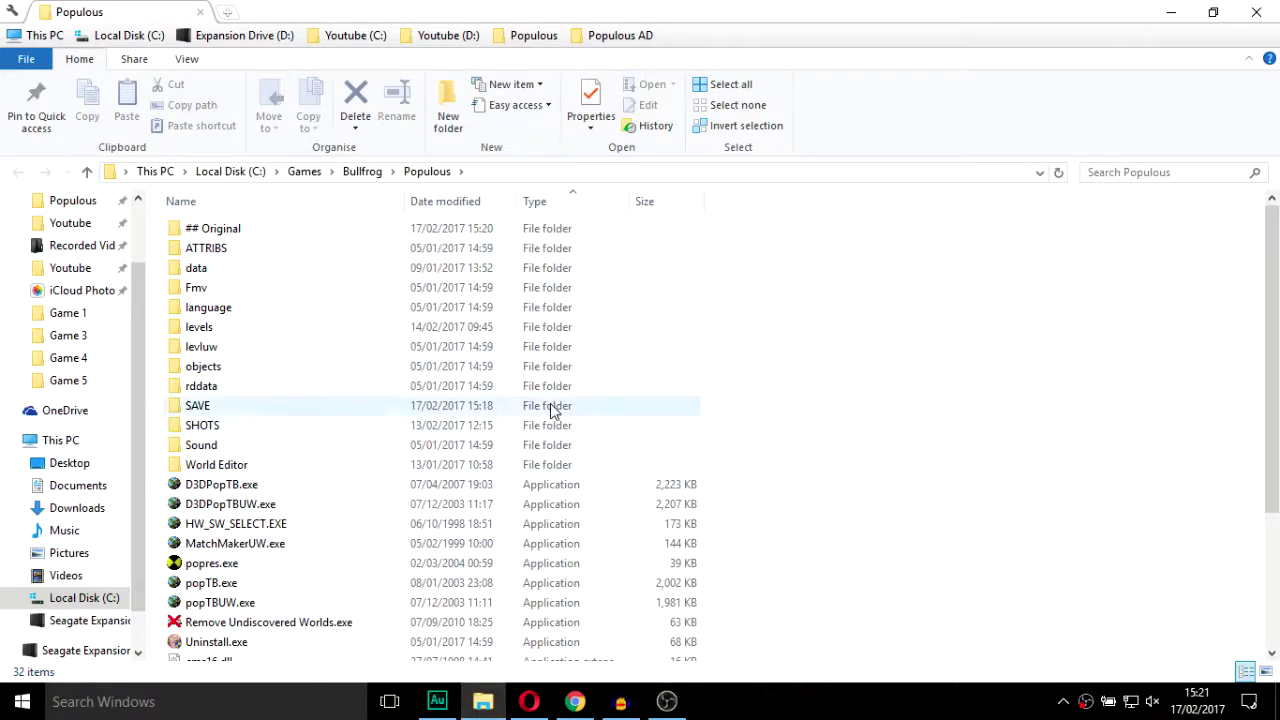
Step: Switch to Opera, download AgeofChaos.zip through the link in the Age of Chaos video description and open the archive
{"action": "left_click", "coordinate": [529, 701]}
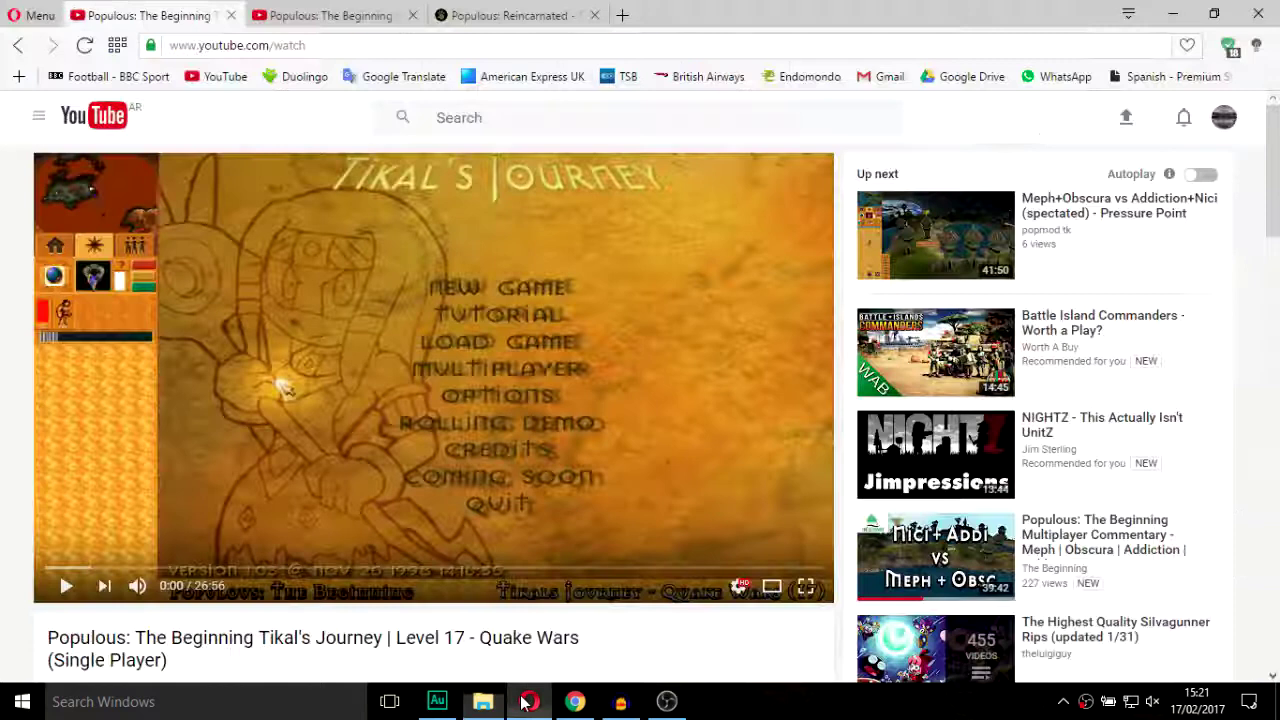
{"action": "left_click", "coordinate": [345, 20]}
{"action": "scroll", "coordinate": [443, 430], "scroll_direction": "down", "scroll_amount": 5}
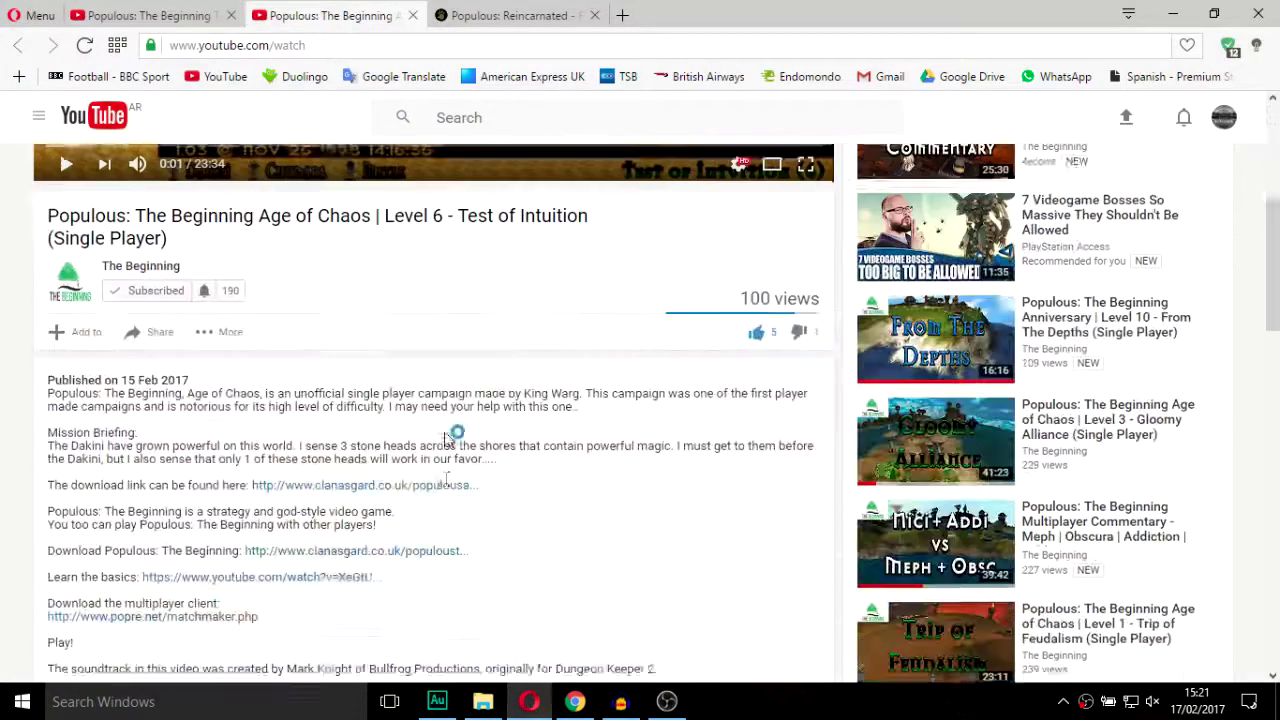
{"action": "left_click_drag", "start_coordinate": [484, 438], "coordinate": [316, 440]}
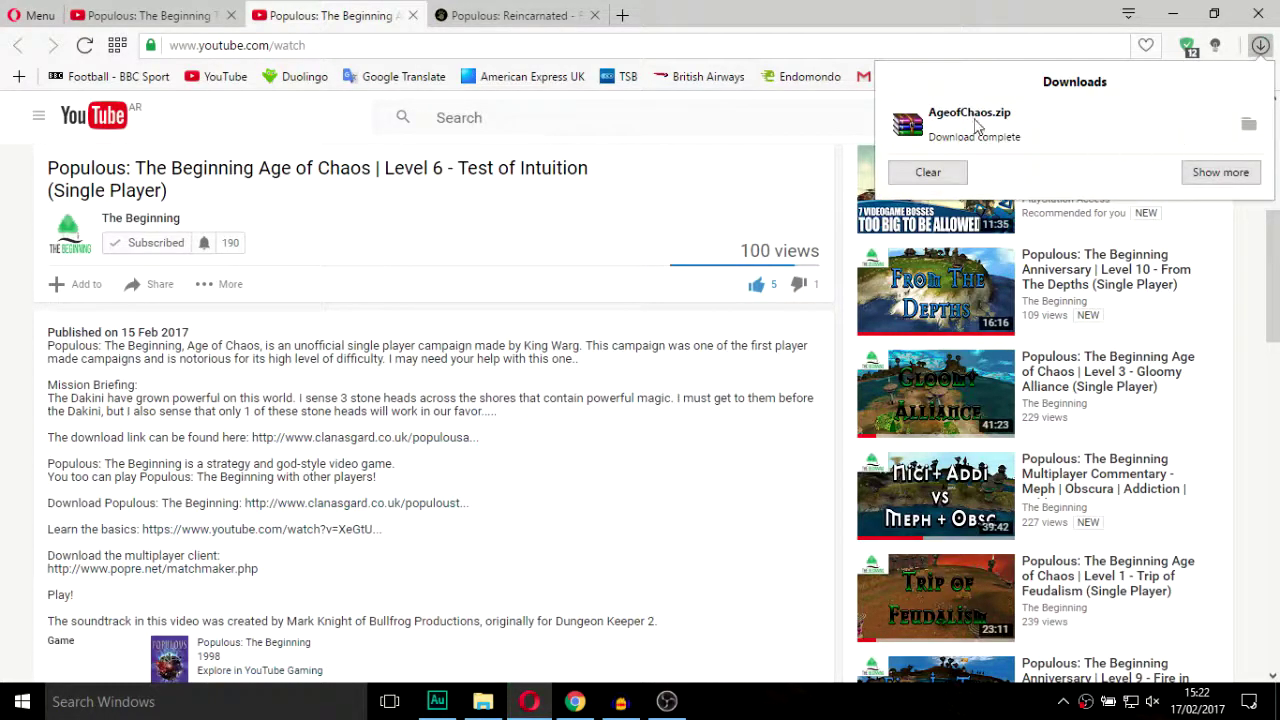
{"action": "left_click", "coordinate": [975, 122]}
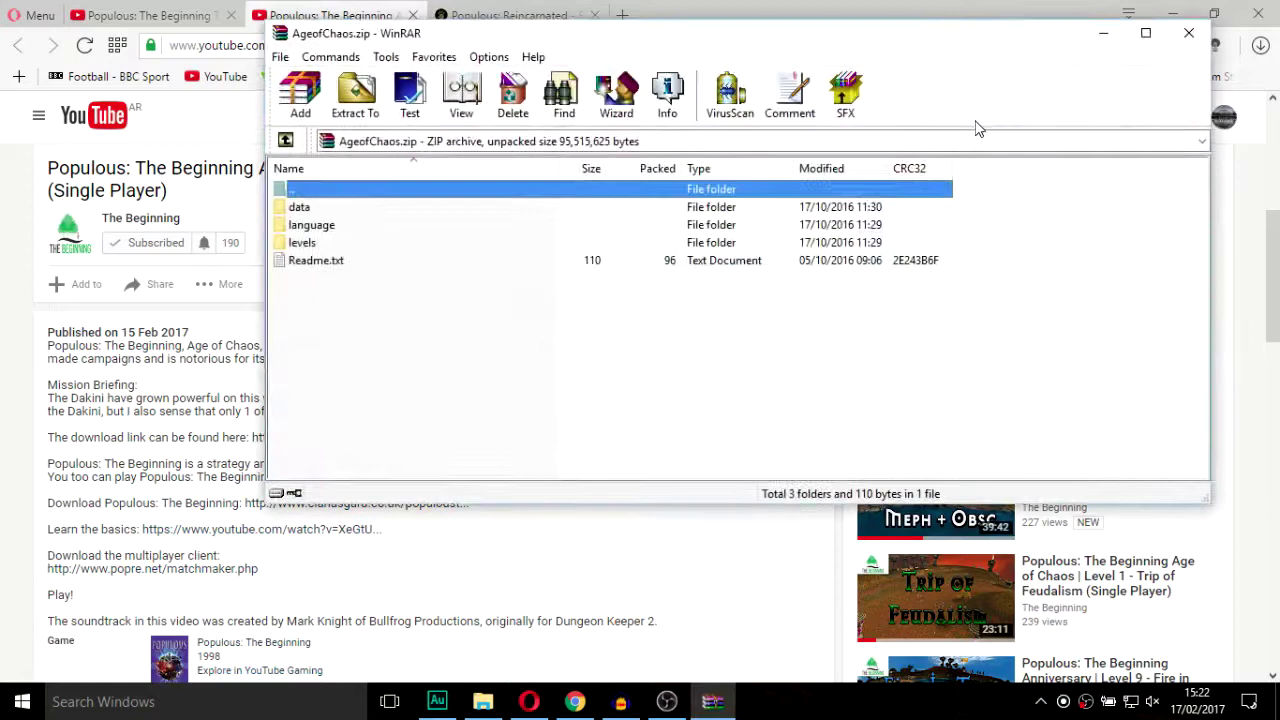
Step: Read the archive's Readme.txt and select the language and levels folders
{"action": "left_click", "coordinate": [330, 242]}
{"action": "left_click", "coordinate": [325, 224]}
{"action": "left_click", "coordinate": [323, 208]}
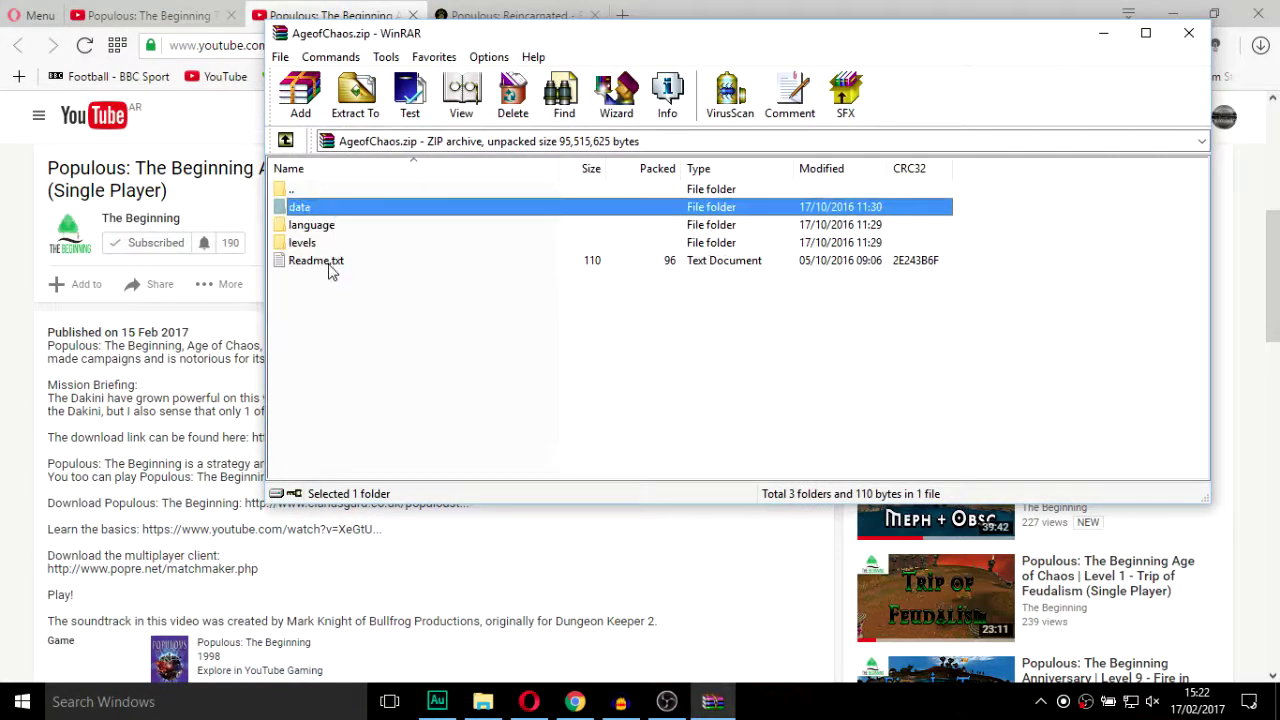
{"action": "double_click", "coordinate": [329, 262]}
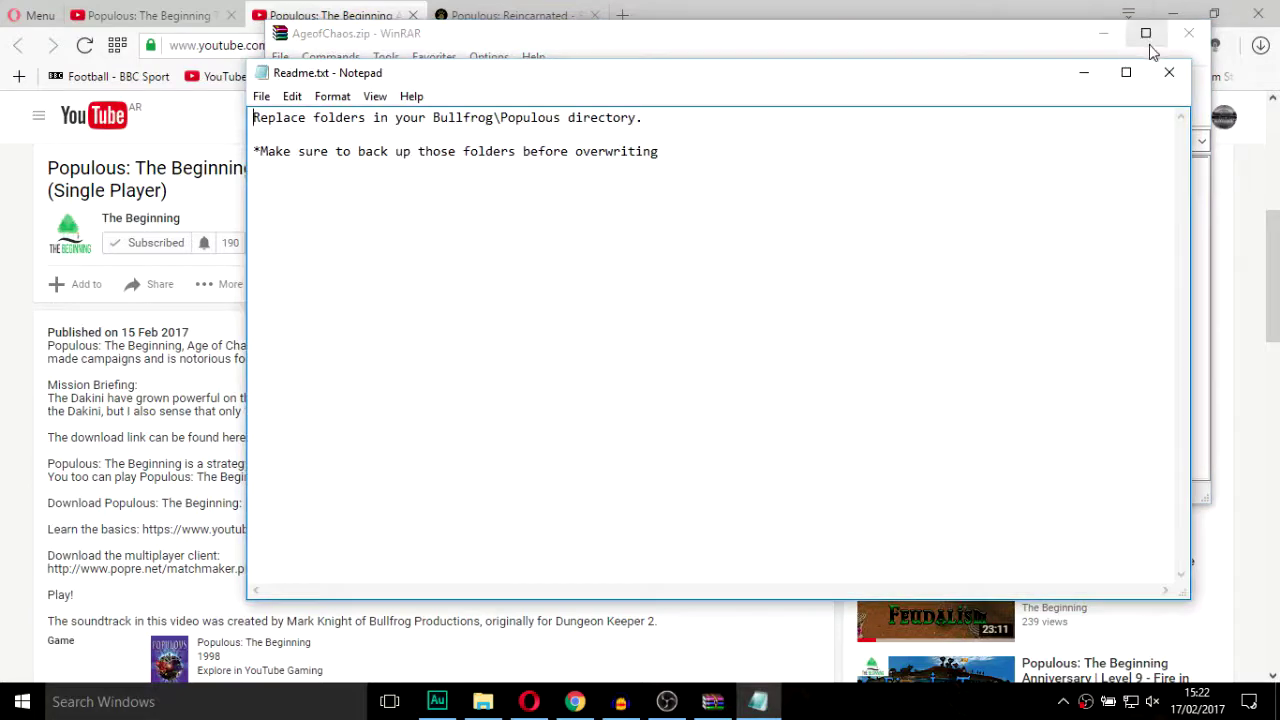
{"action": "left_click", "coordinate": [1169, 72]}
{"action": "left_click", "coordinate": [326, 244]}
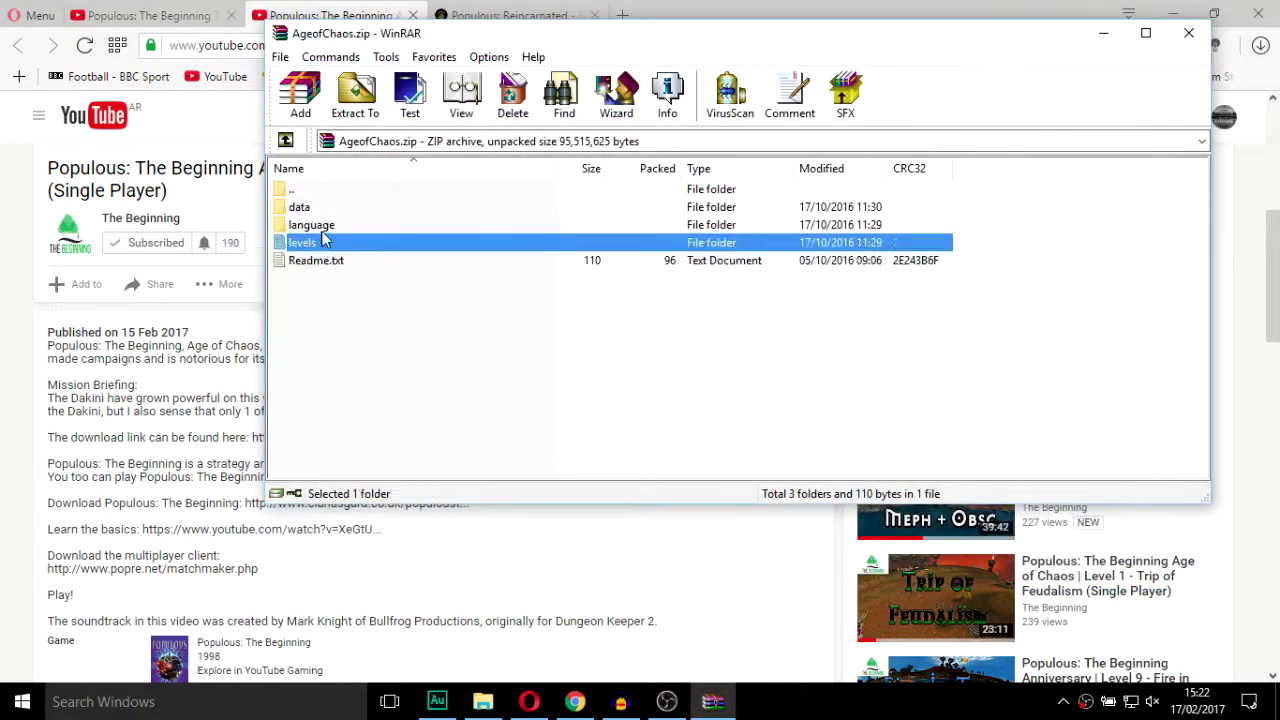
{"action": "left_click", "coordinate": [311, 224], "text": "shift"}
Step: Switch to File Explorer and create a folder named "## Age of Chaos" inside the Populous folder
{"action": "left_click", "coordinate": [483, 701]}
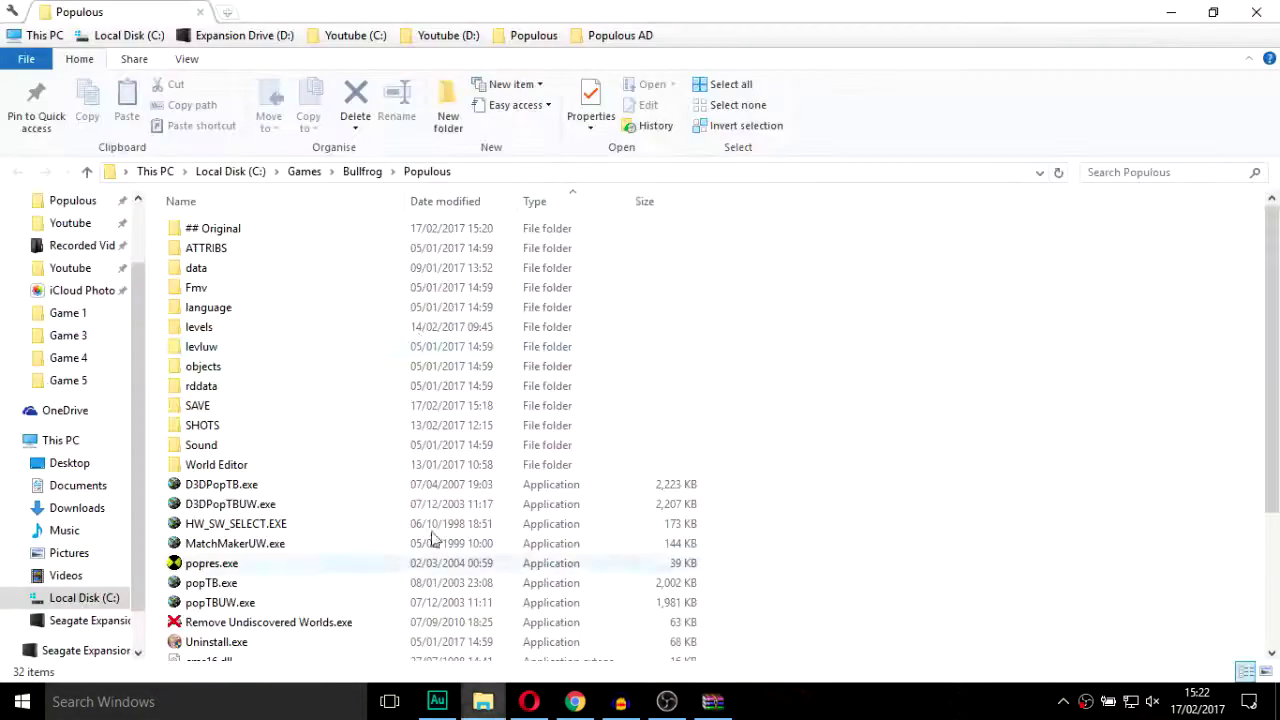
{"action": "right_click", "coordinate": [802, 255]}
{"action": "mouse_move", "coordinate": [929, 451]}
{"action": "left_click", "coordinate": [1048, 451]}
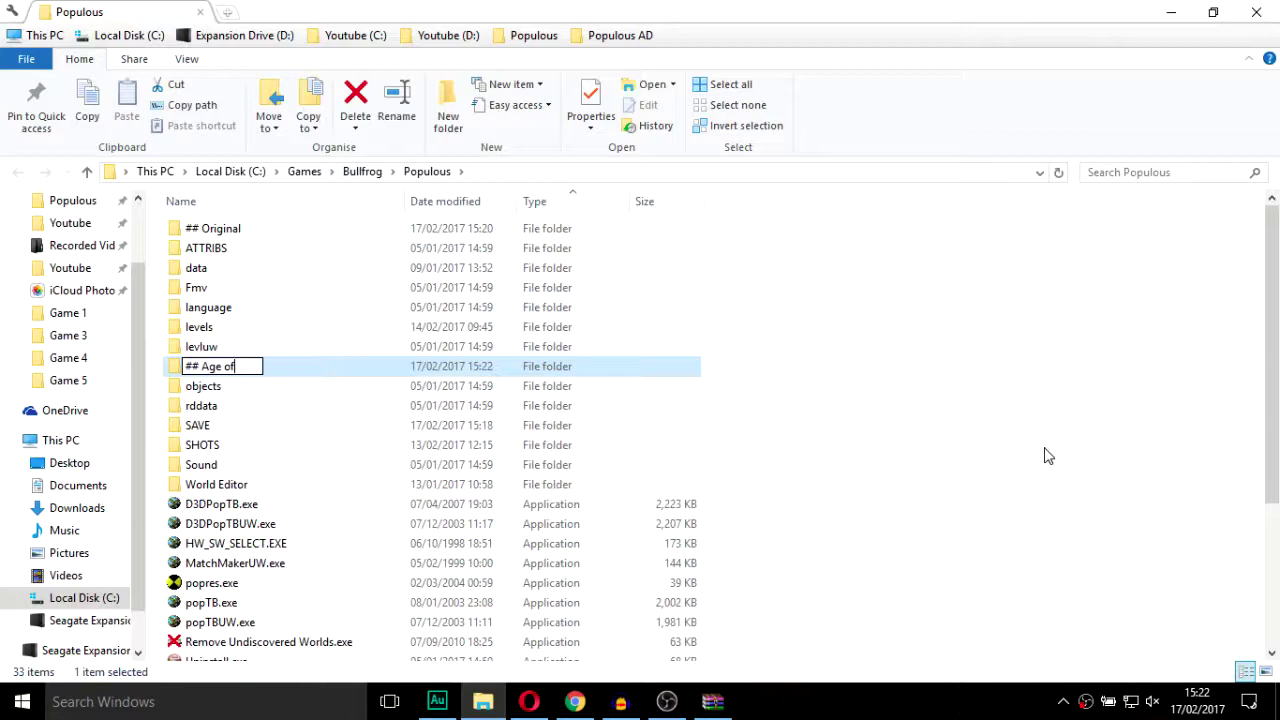
{"action": "key", "text": "Return"}
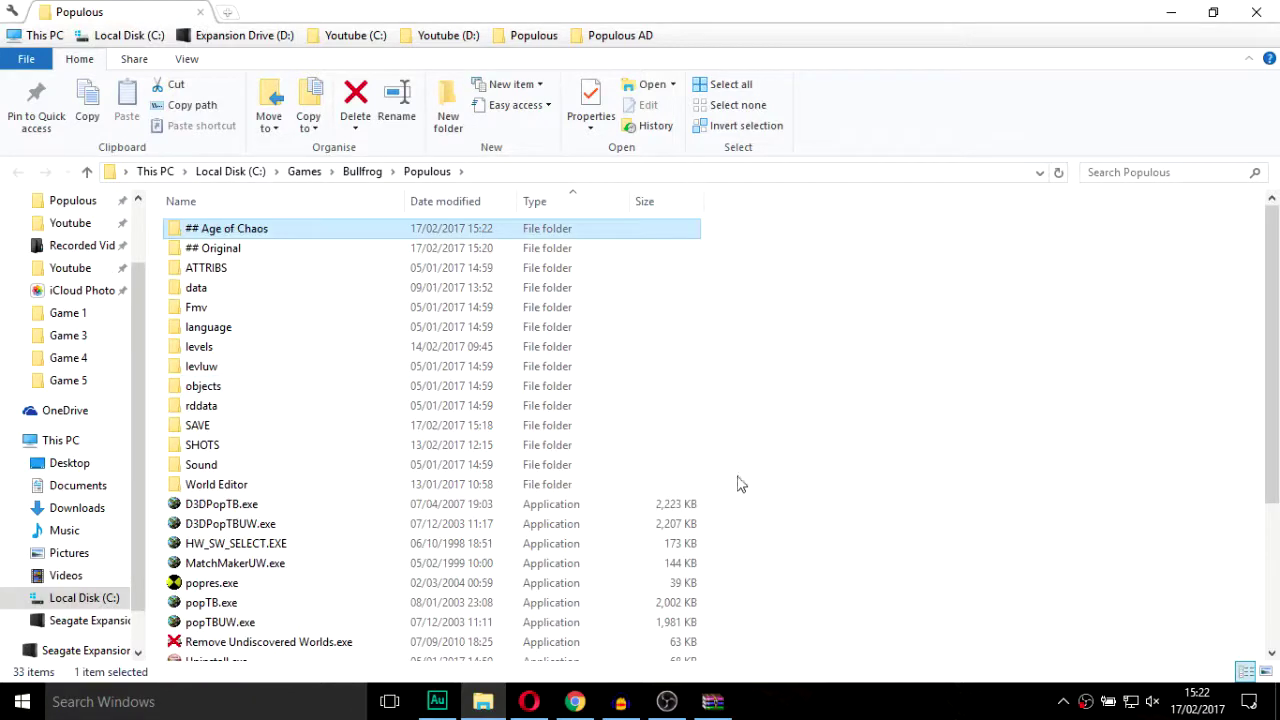
Step: Extract the data, language and levels folders from AgeofChaos.zip into the ## Age of Chaos folder and open it
{"action": "left_click", "coordinate": [714, 700]}
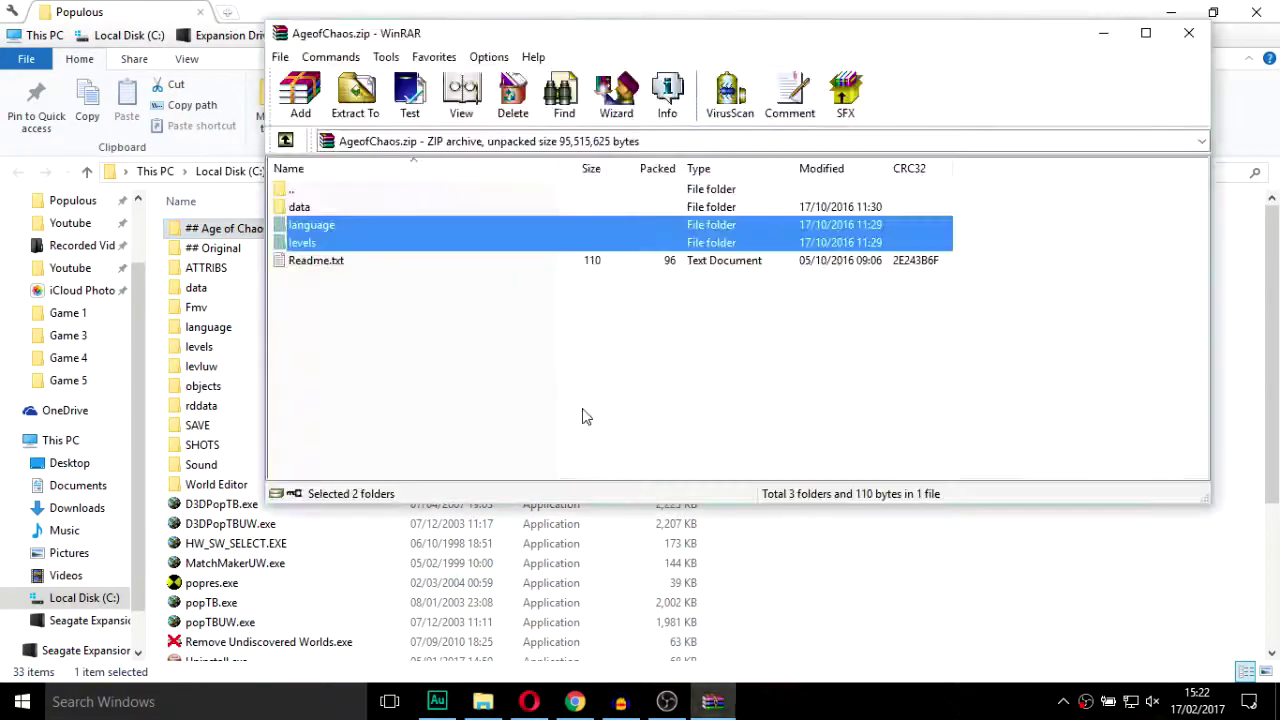
{"action": "left_click_drag", "start_coordinate": [338, 260], "coordinate": [226, 238]}
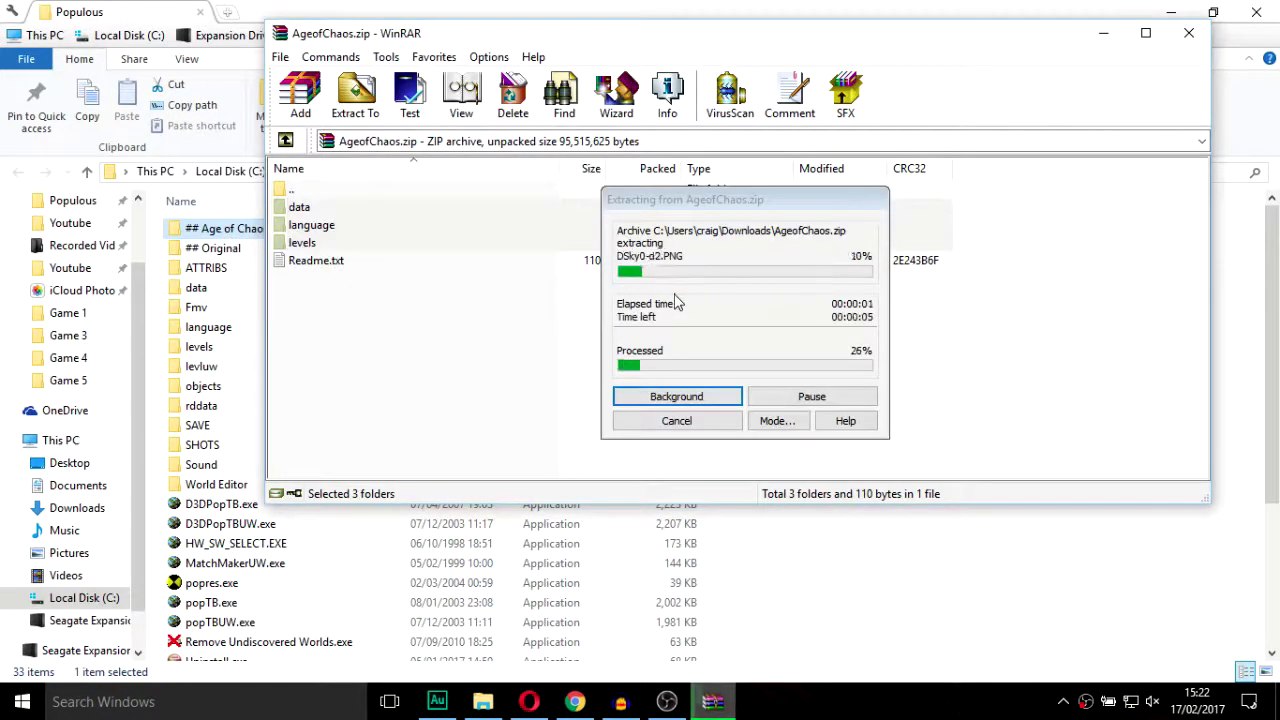
{"action": "left_click", "coordinate": [226, 231]}
{"action": "double_click", "coordinate": [226, 231]}
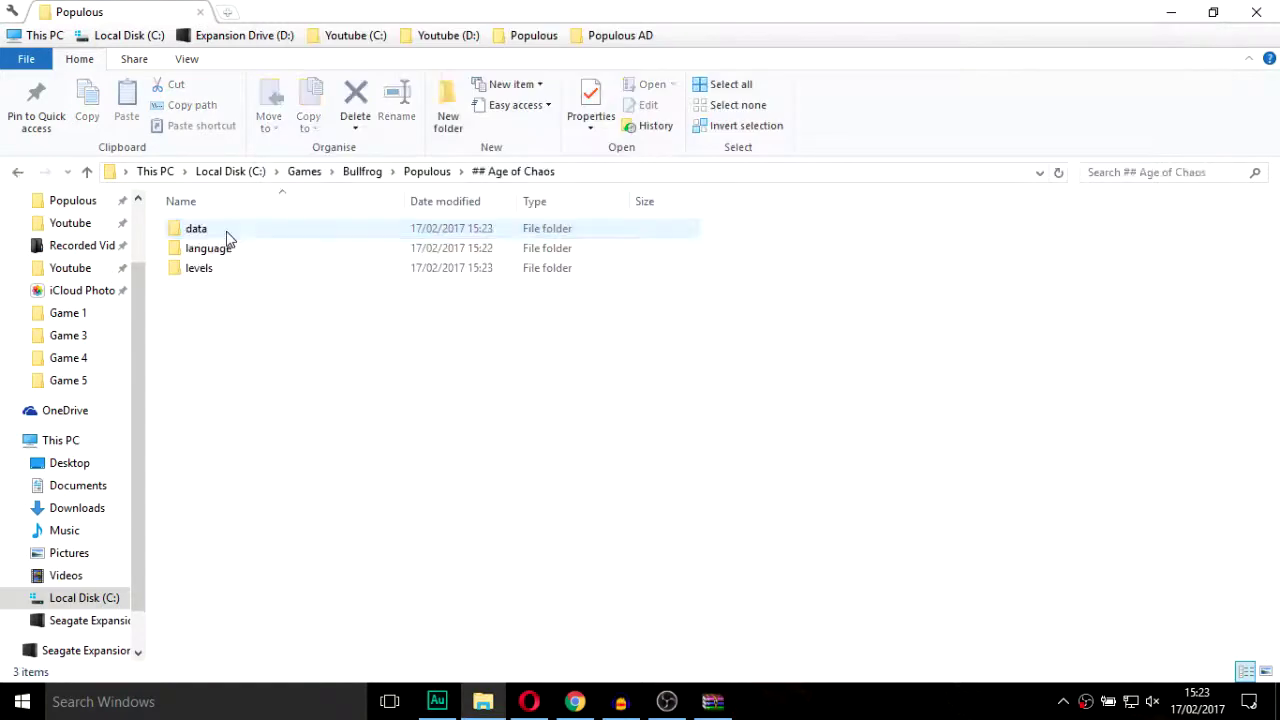
{"action": "mouse_move", "coordinate": [337, 372]}
{"action": "left_mouse_down"}
{"action": "mouse_move", "coordinate": [171, 214]}
{"action": "mouse_move", "coordinate": [204, 229]}
{"action": "mouse_move", "coordinate": [320, 360]}
{"action": "left_mouse_up"}
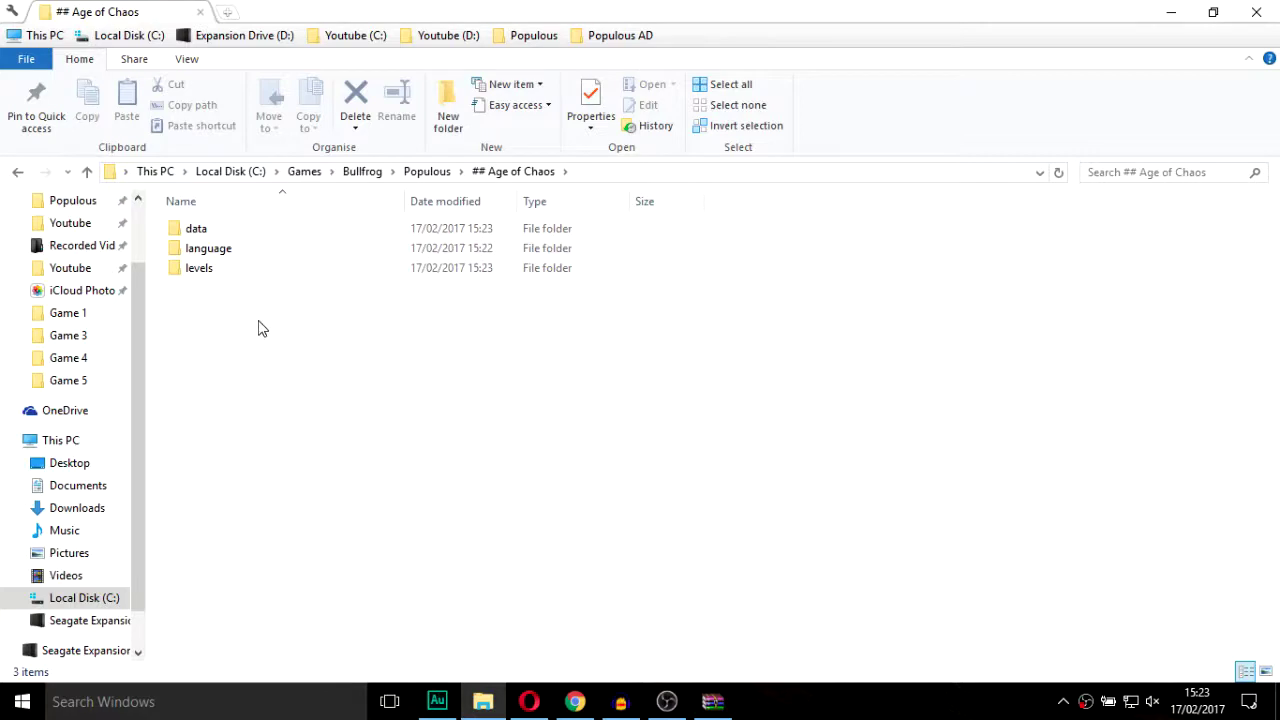
Step: Copy the data, language and levels folders from ## Age of Chaos into the Populous folder, replacing the existing files
{"action": "left_click_drag", "start_coordinate": [258, 328], "coordinate": [210, 232]}
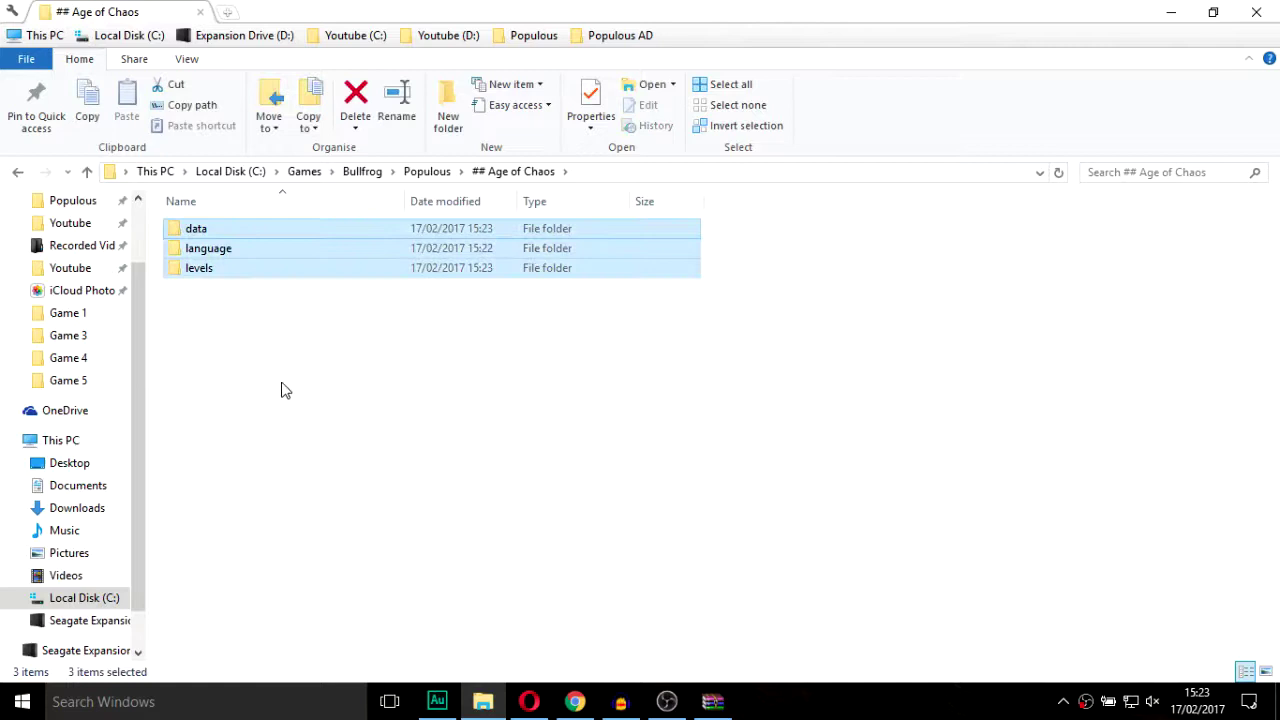
{"action": "key", "text": "alt+Up"}
{"action": "left_click", "coordinate": [808, 380]}
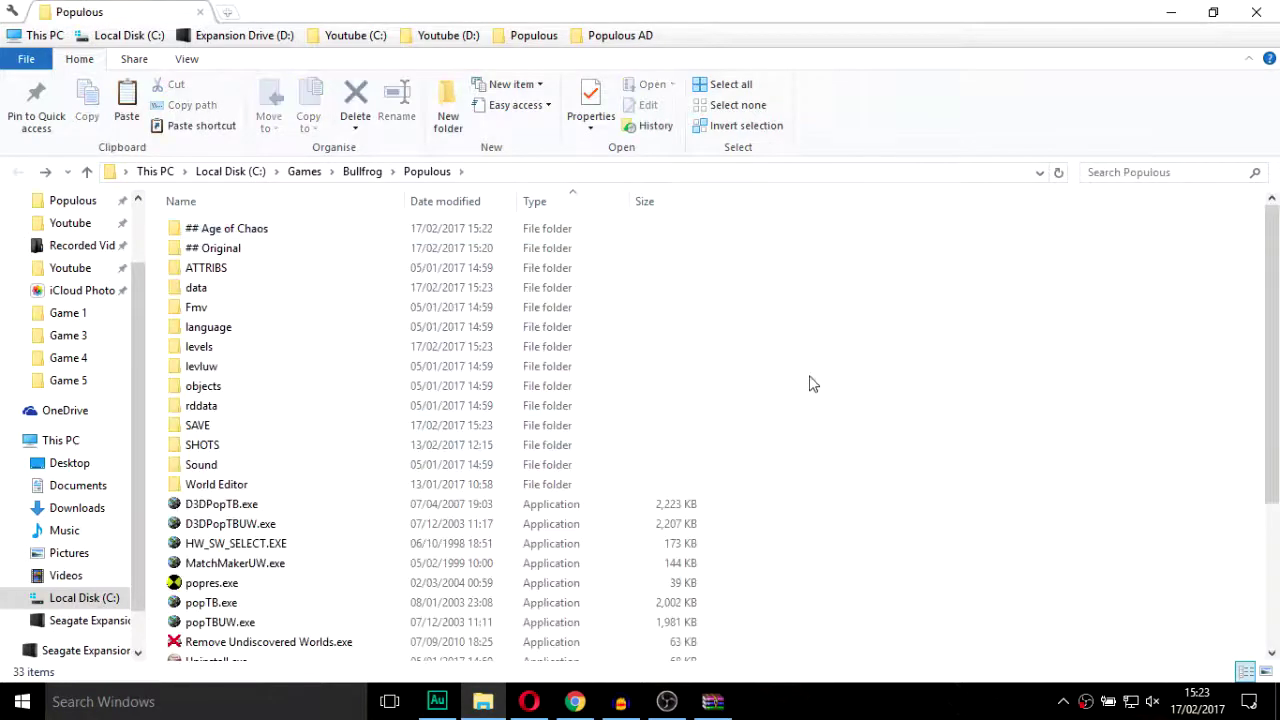
{"action": "right_click", "coordinate": [807, 327]}
{"action": "left_click", "coordinate": [886, 459]}
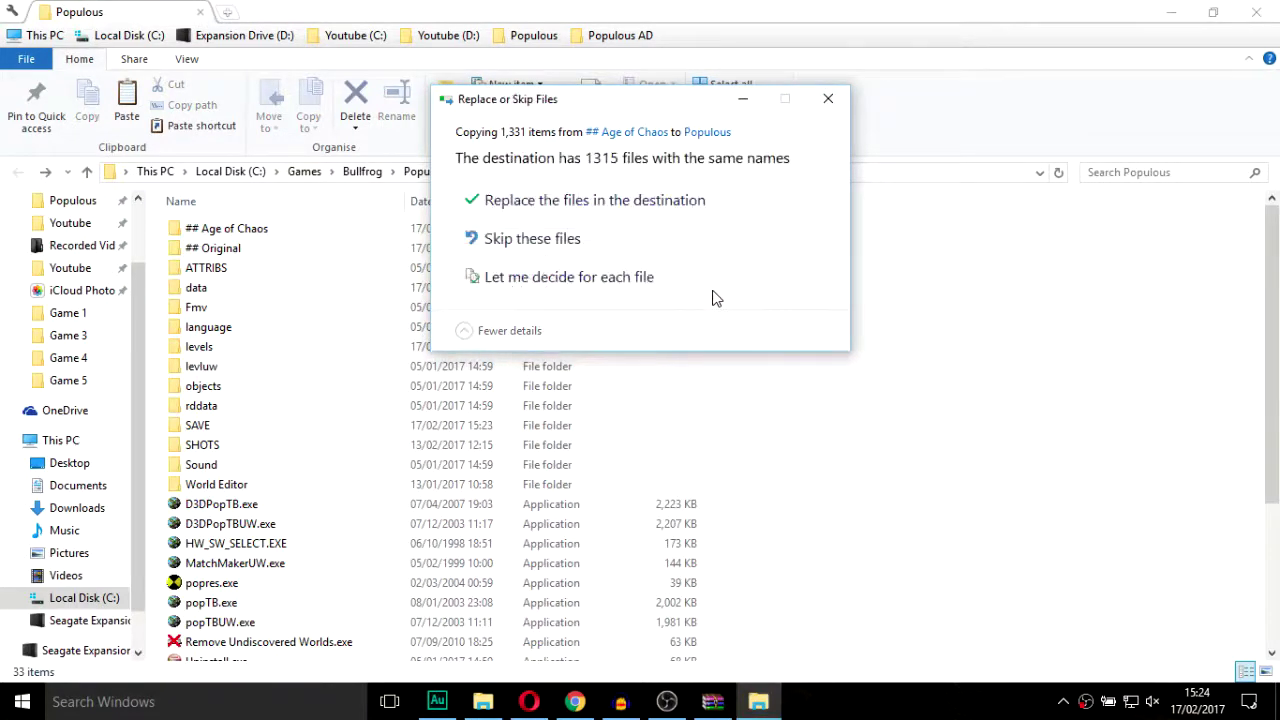
{"action": "left_click", "coordinate": [633, 212]}
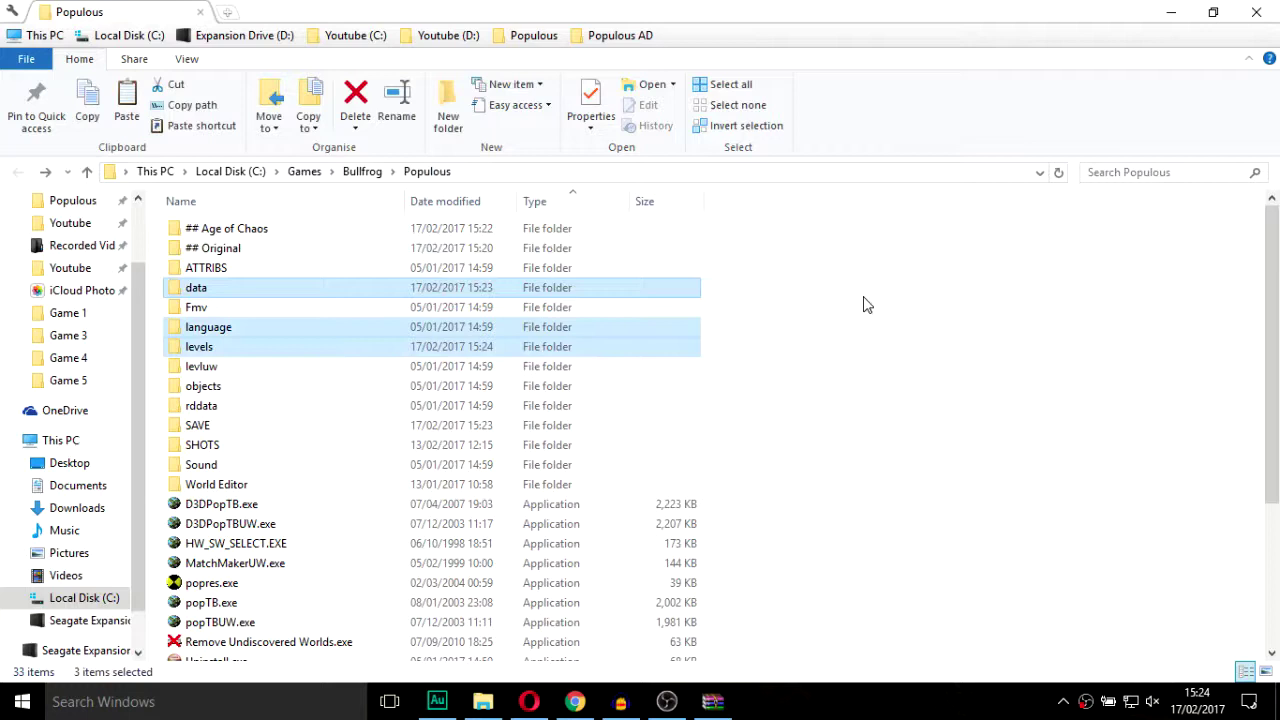
Step: Open the ## Original folder and check the backed-up data, language and levels folders
{"action": "left_click", "coordinate": [867, 304]}
{"action": "double_click", "coordinate": [277, 254]}
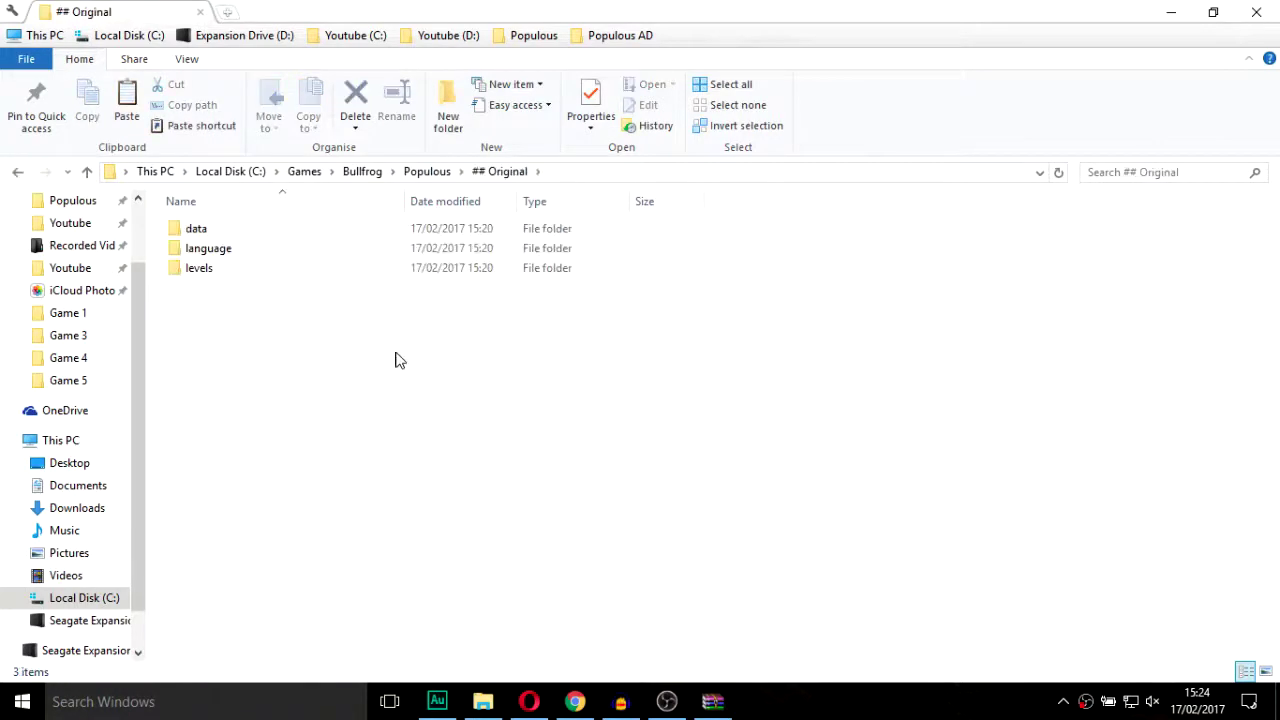
{"action": "left_click_drag", "start_coordinate": [355, 372], "coordinate": [235, 220]}
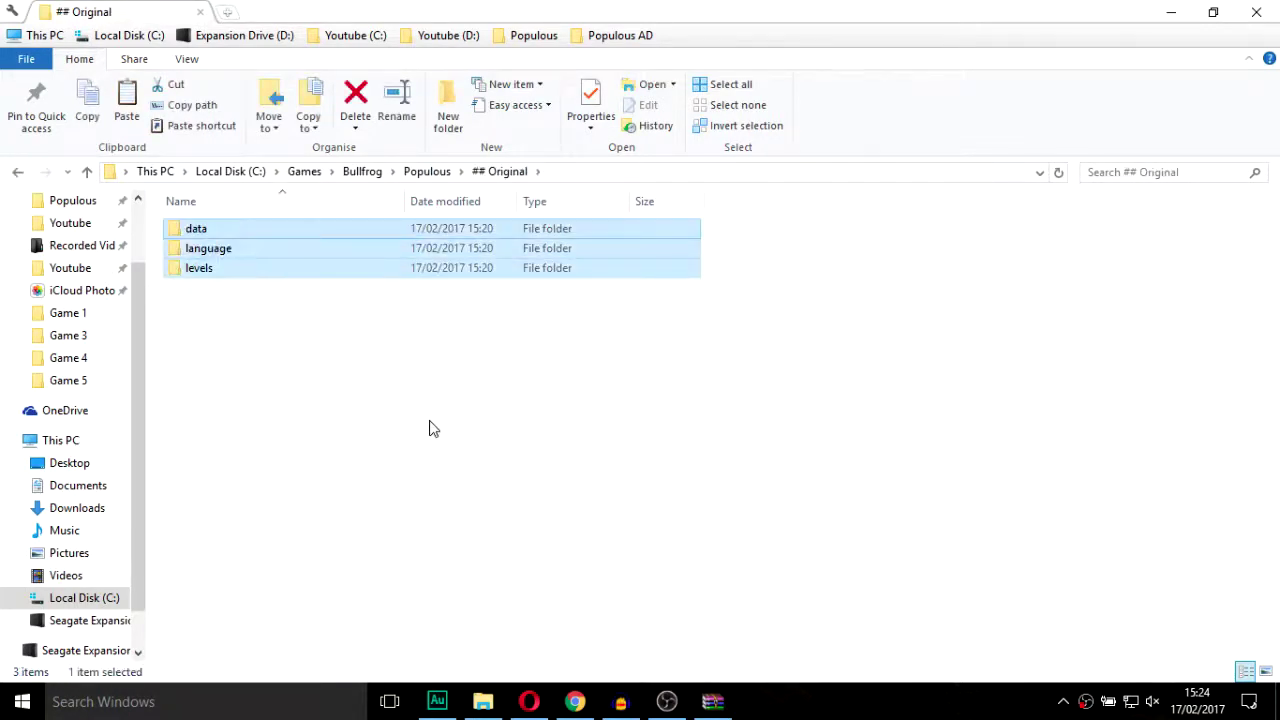
{"action": "left_click", "coordinate": [440, 422]}
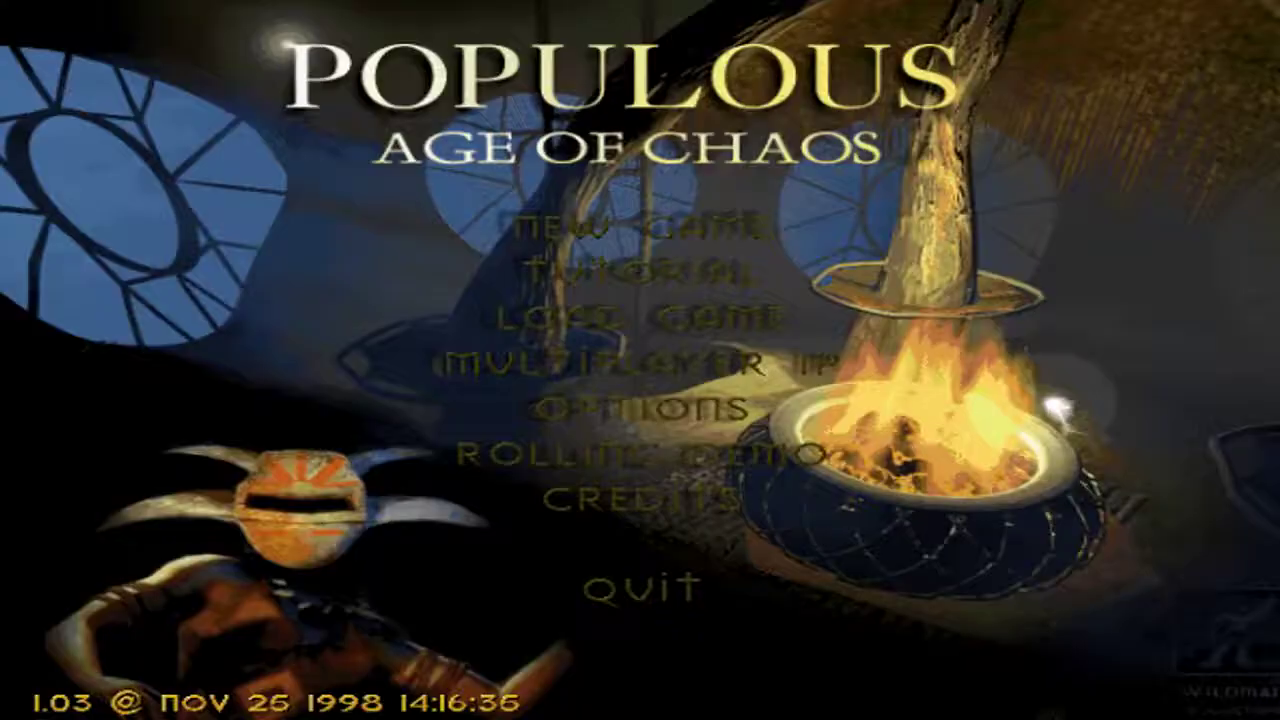
Step: Open the saved-game list in Populous Age of Chaos and load a game to test the campaign
{"action": "left_click", "coordinate": [614, 309]}
{"action": "left_click", "coordinate": [655, 530]}
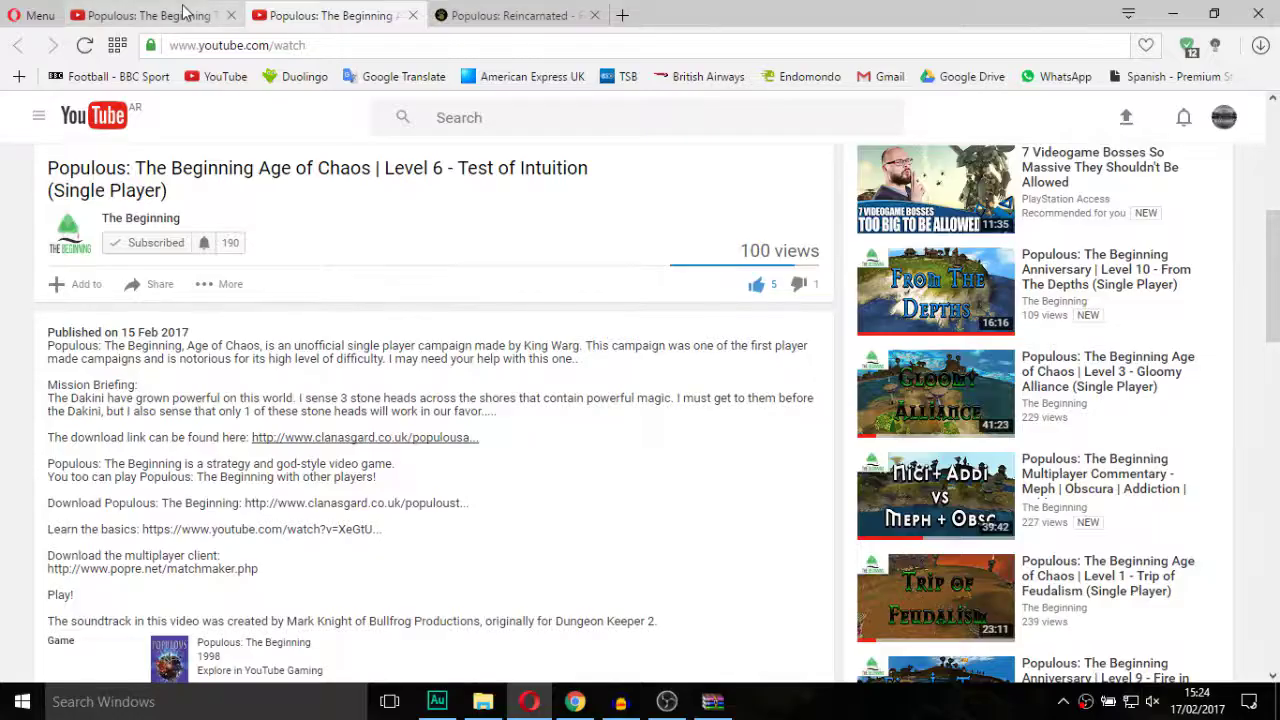
Step: Switch to the browser, download TikalsJourney.zip via the Tikal's Journey video description, and open the archive
{"action": "left_click", "coordinate": [183, 12]}
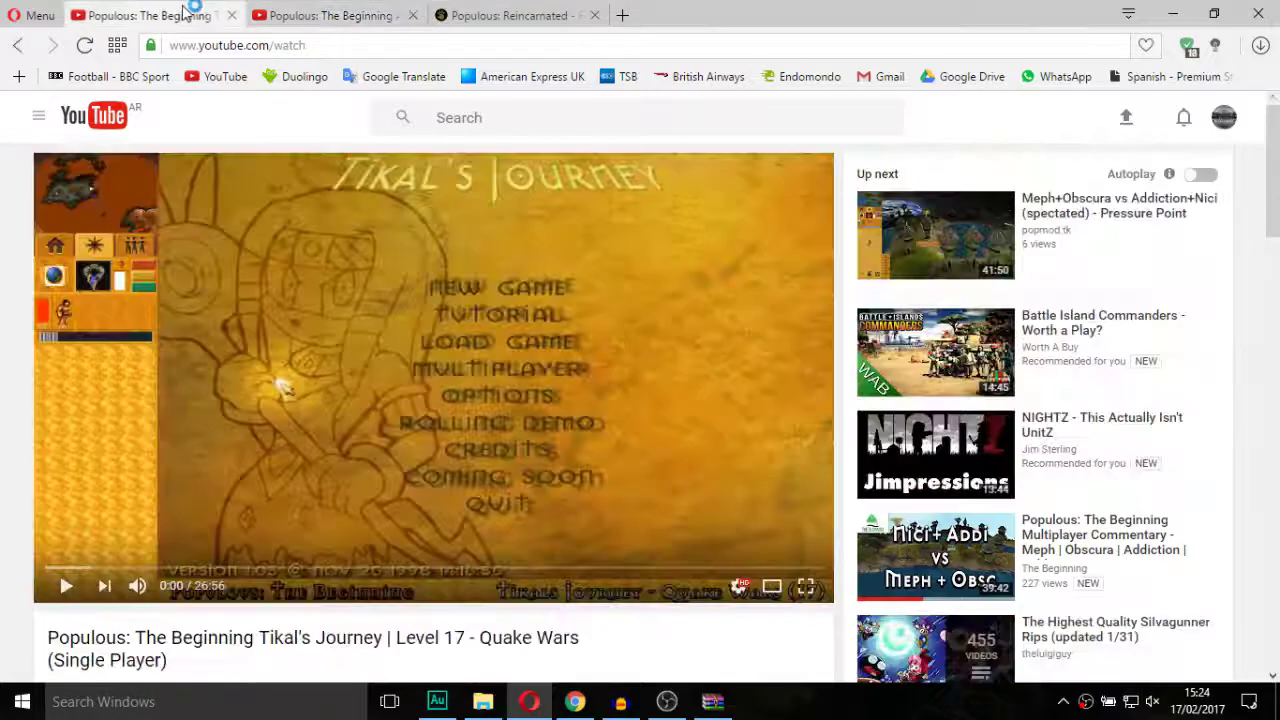
{"action": "scroll", "coordinate": [521, 506], "scroll_direction": "down", "scroll_amount": 5}
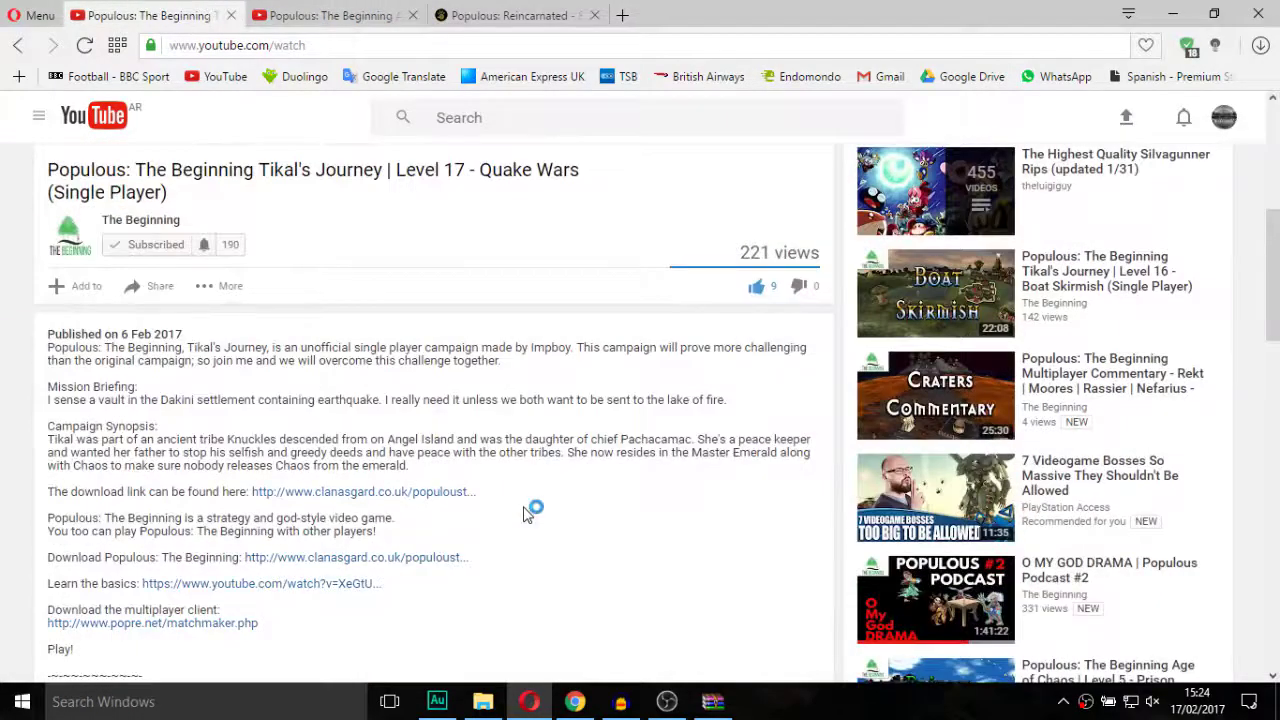
{"action": "scroll", "coordinate": [528, 514], "scroll_direction": "down", "scroll_amount": 2}
{"action": "left_click", "coordinate": [373, 345]}
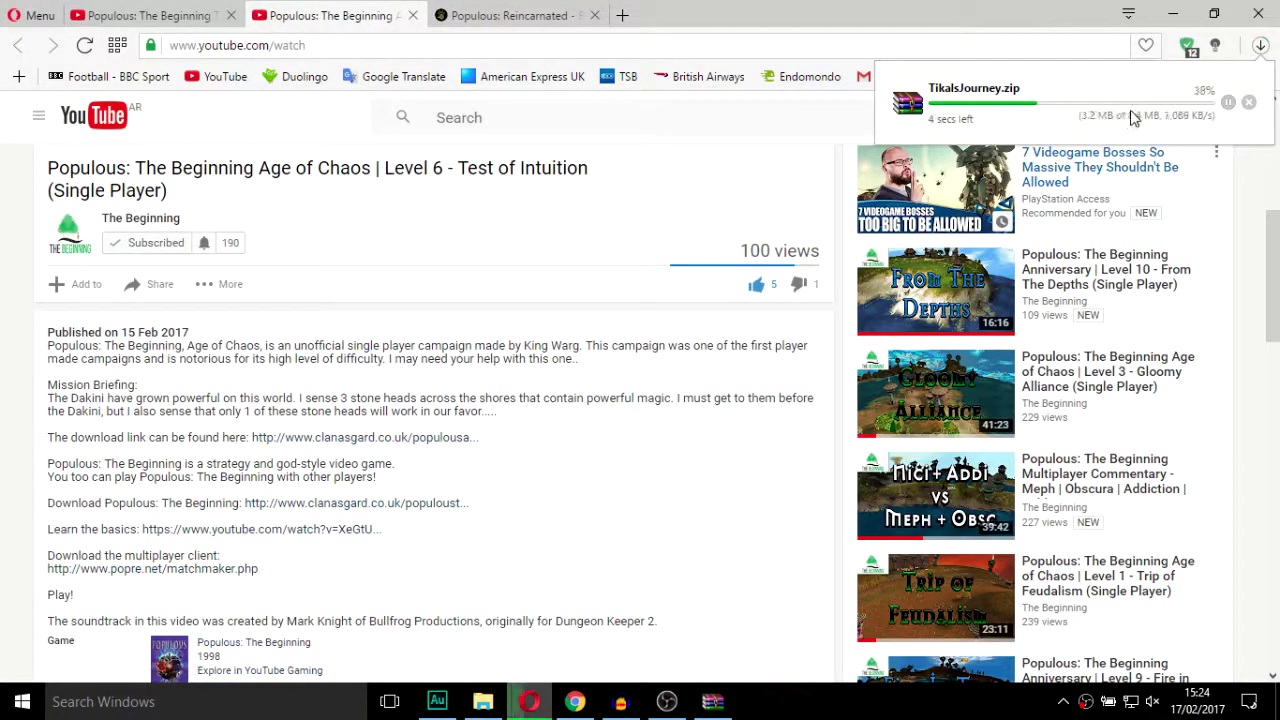
{"action": "left_click", "coordinate": [990, 105]}
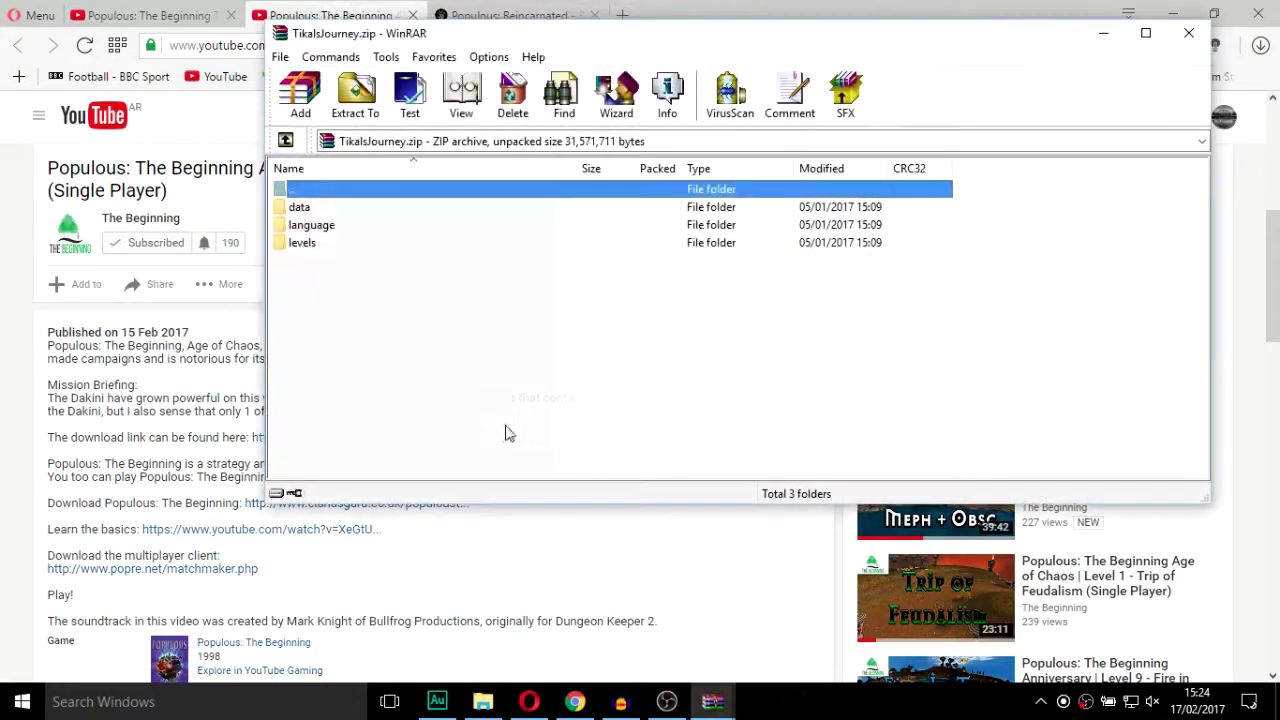
Step: Switch to File Explorer and create a folder named "## Tikals" inside the Populous folder
{"action": "left_click_drag", "start_coordinate": [423, 290], "coordinate": [318, 240]}
{"action": "left_click", "coordinate": [483, 701]}
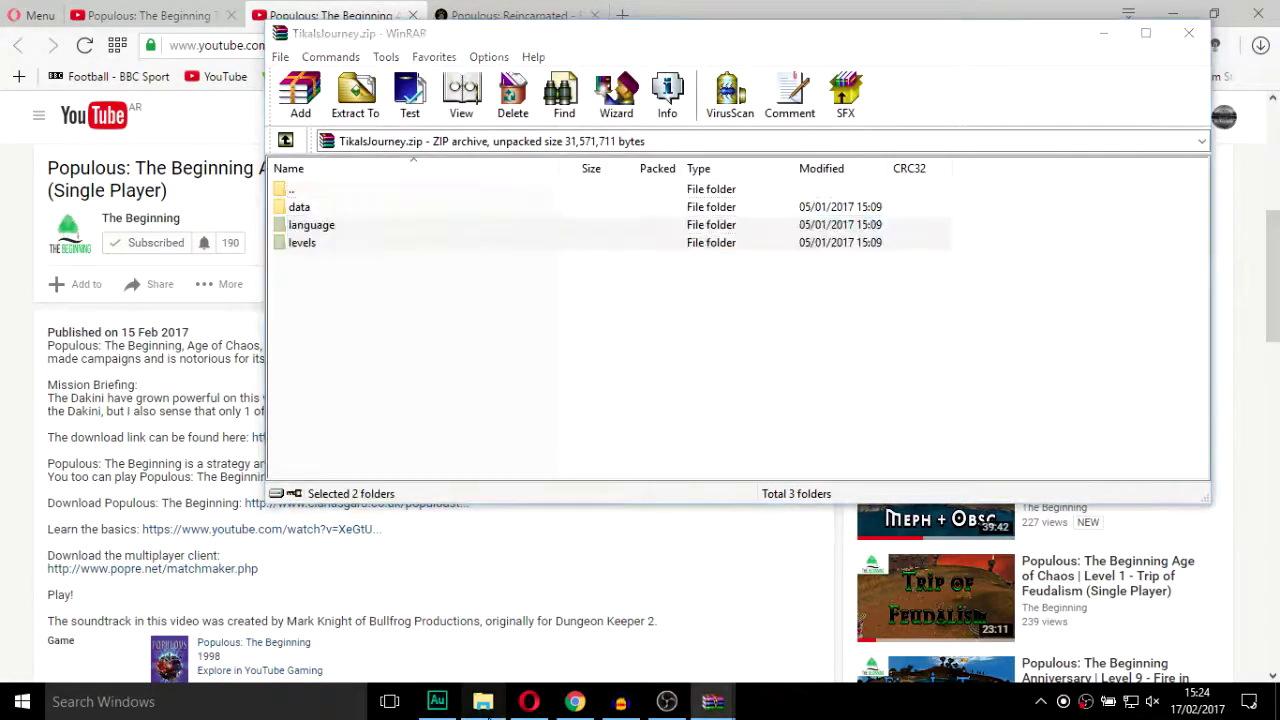
{"action": "right_click", "coordinate": [803, 306]}
{"action": "mouse_move", "coordinate": [920, 508]}
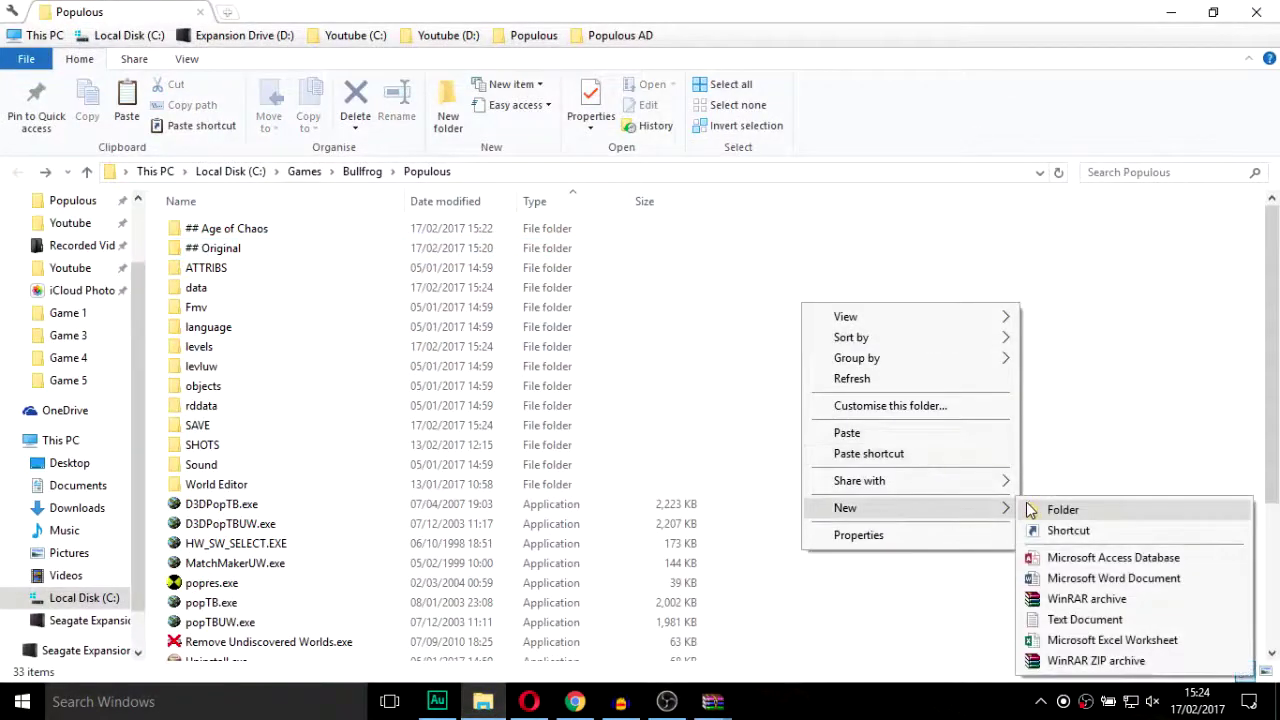
{"action": "left_click", "coordinate": [1032, 503]}
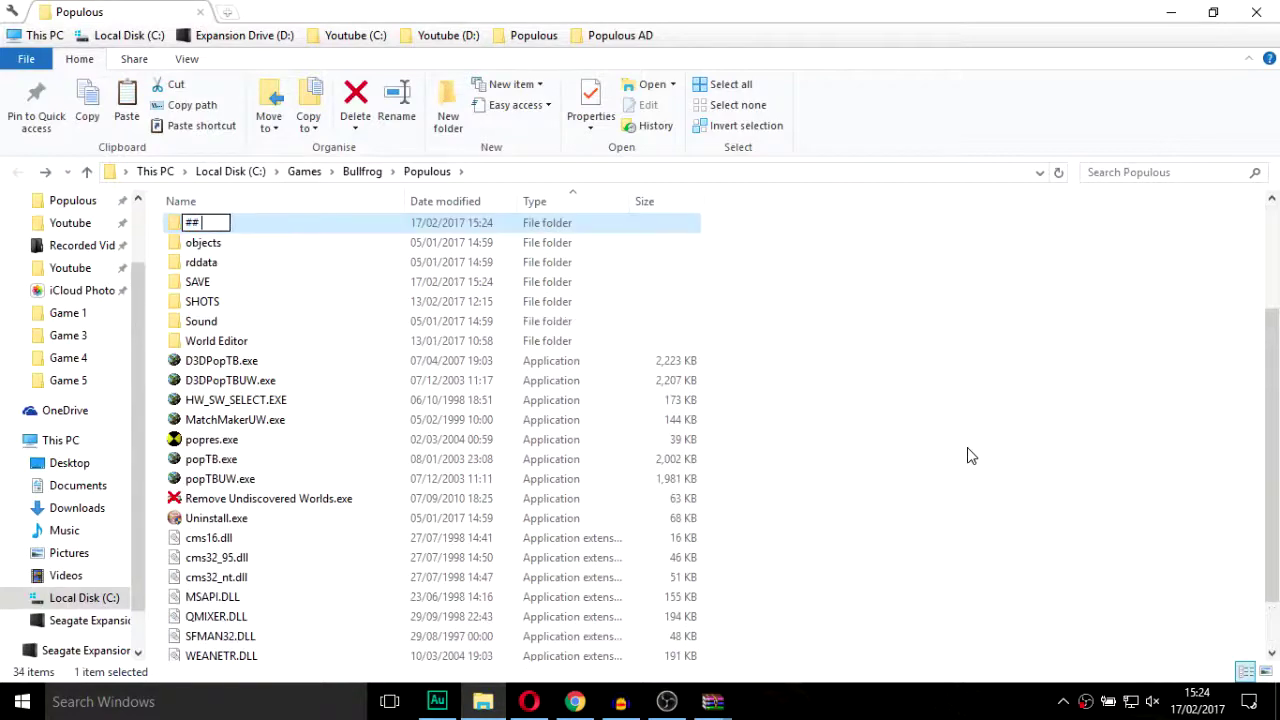
{"action": "key", "text": "Return"}
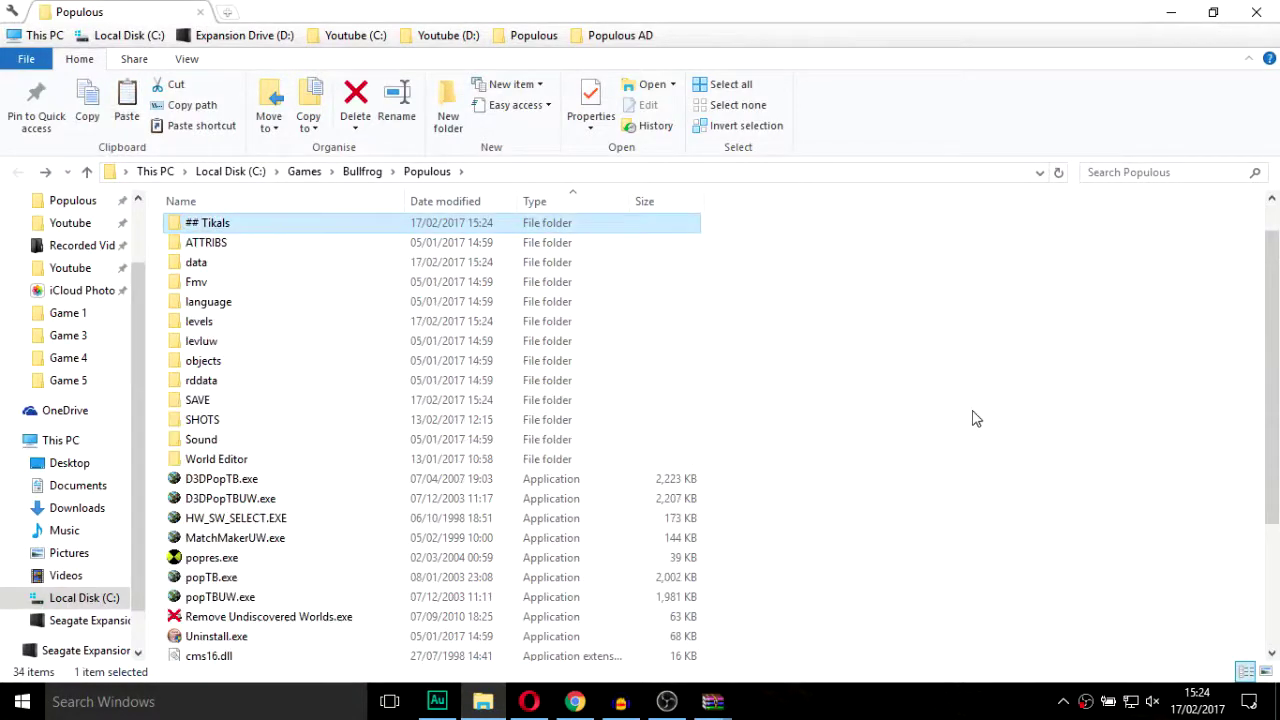
{"action": "scroll", "coordinate": [976, 418], "scroll_direction": "up", "scroll_amount": 1}
{"action": "left_click", "coordinate": [960, 406]}
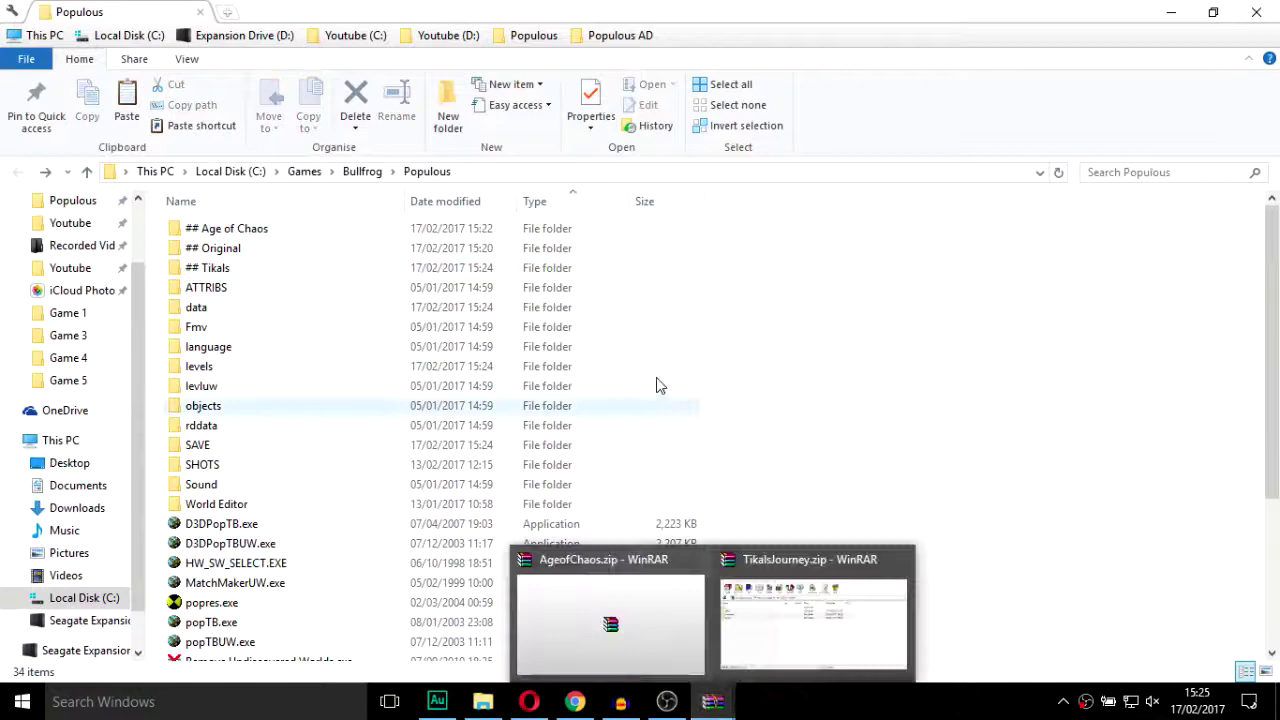
Step: Extract the data, language and levels folders from TikalsJourney.zip into the ## Tikals folder and open it
{"action": "left_click", "coordinate": [787, 622]}
{"action": "left_click_drag", "start_coordinate": [364, 298], "coordinate": [310, 220]}
{"action": "left_click_drag", "start_coordinate": [310, 220], "coordinate": [257, 267]}
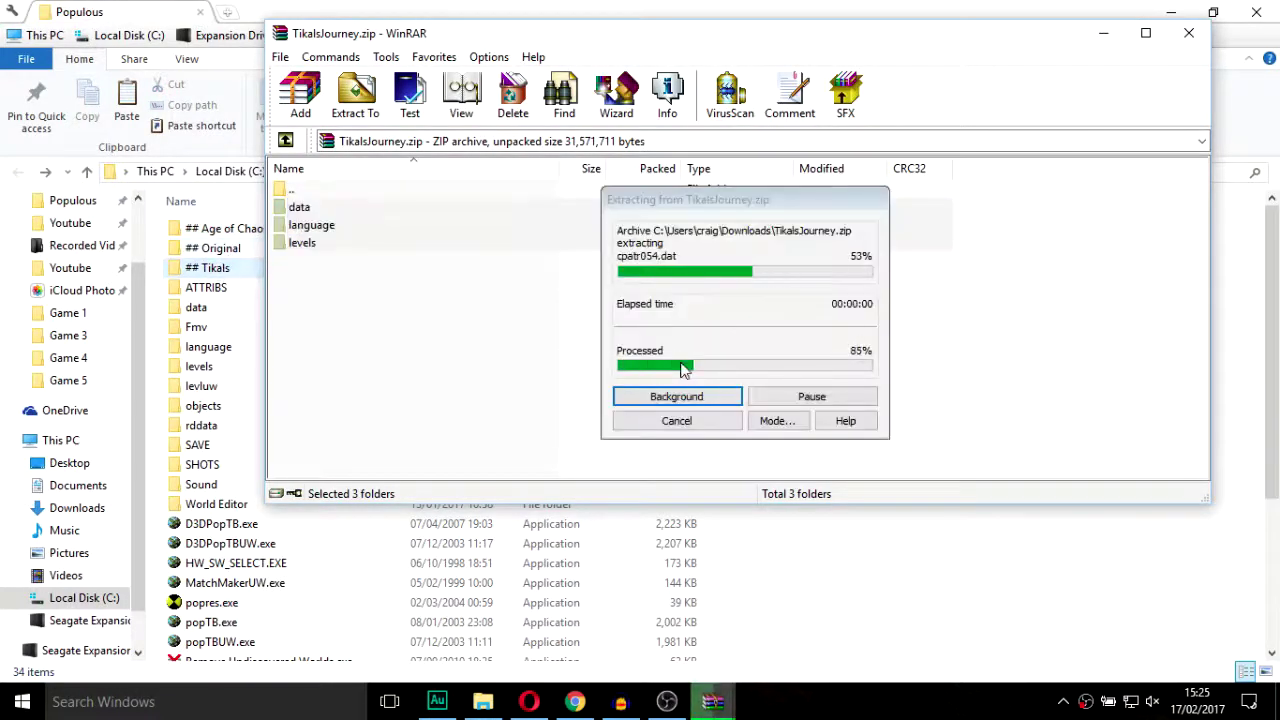
{"action": "left_click", "coordinate": [210, 270]}
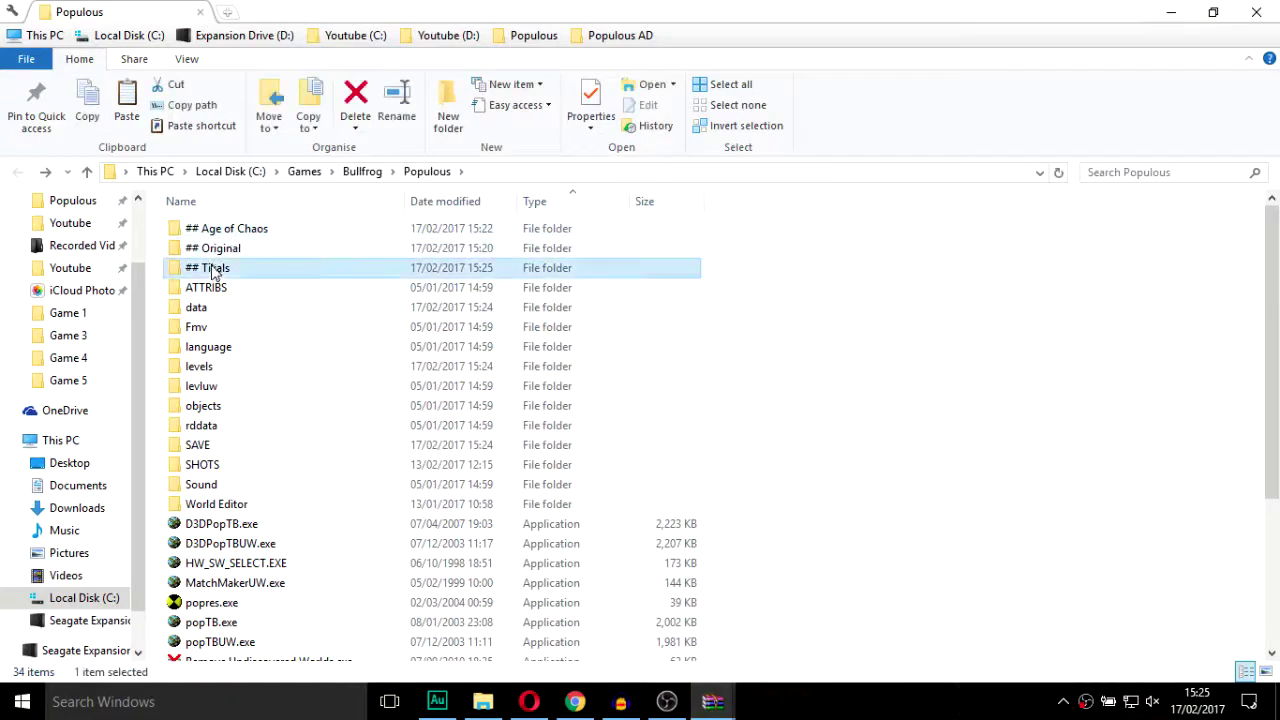
{"action": "double_click", "coordinate": [210, 270]}
Step: Copy the data, language and levels folders from ## Tikals into the Populous folder and load a saved game in Tikal's Journey
{"action": "left_click_drag", "start_coordinate": [303, 328], "coordinate": [182, 231]}
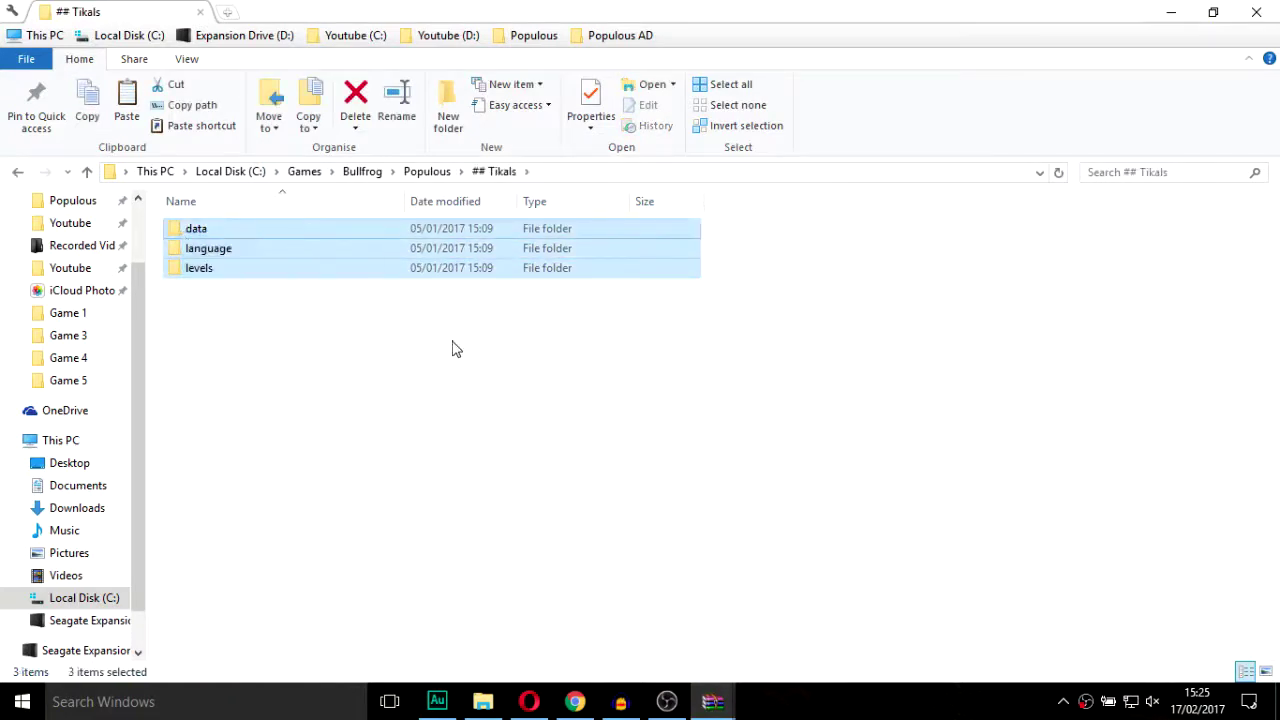
{"action": "key", "text": "BackSpace"}
{"action": "left_click", "coordinate": [894, 322]}
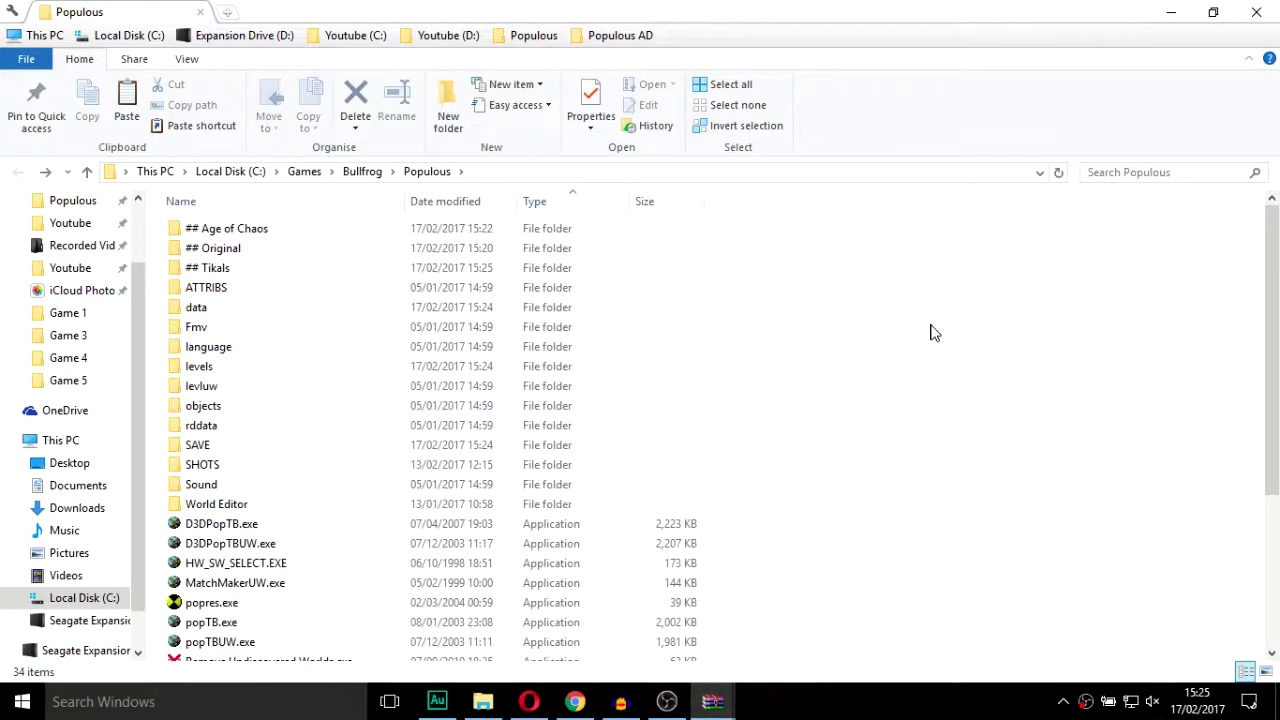
{"action": "key", "text": "ctrl+v"}
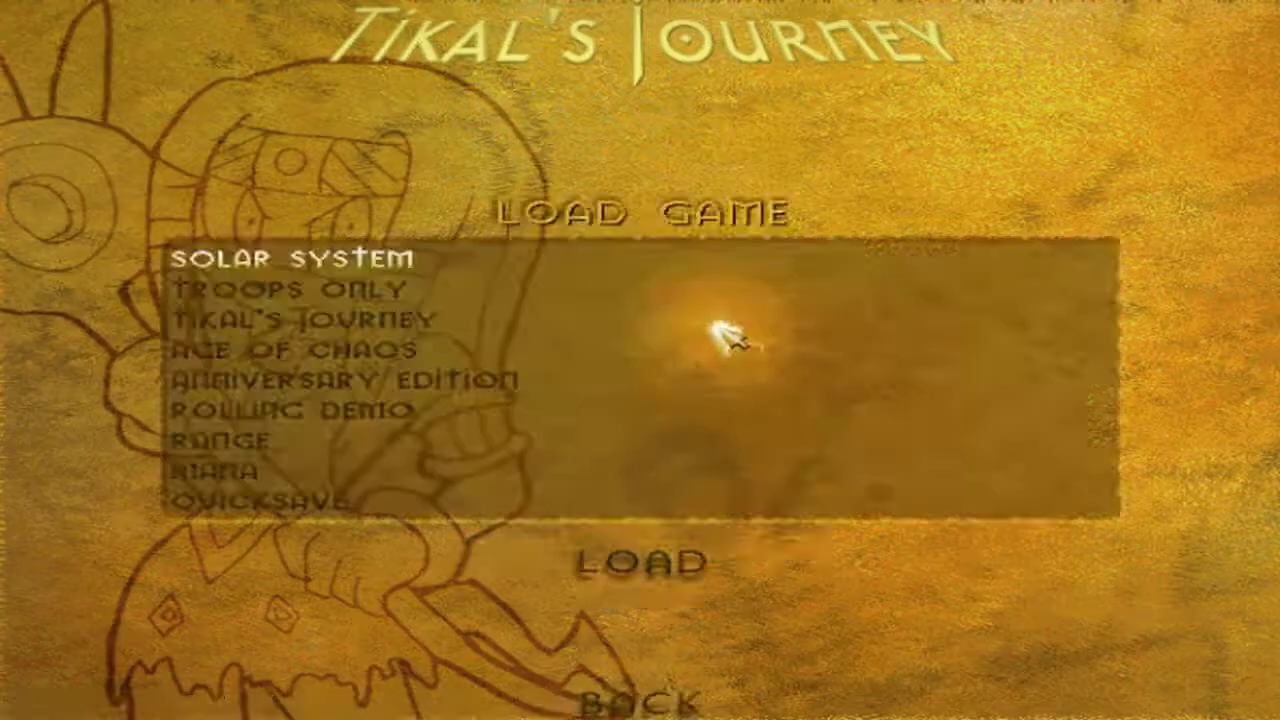
{"action": "left_click", "coordinate": [652, 568]}
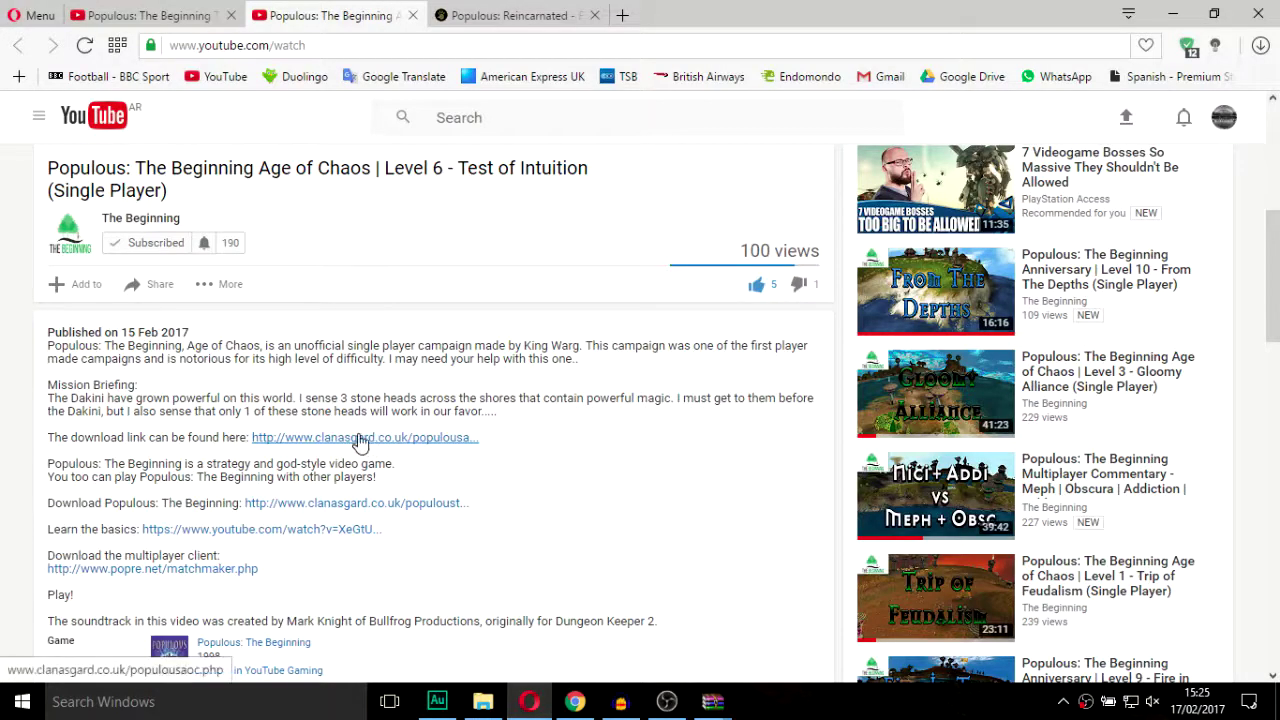
Step: Switch to the browser and examine the campaign download links in the Populous: Reincarnated forum thread "Single player maps (DOWNLOAD it here)"
{"action": "left_click", "coordinate": [510, 16]}
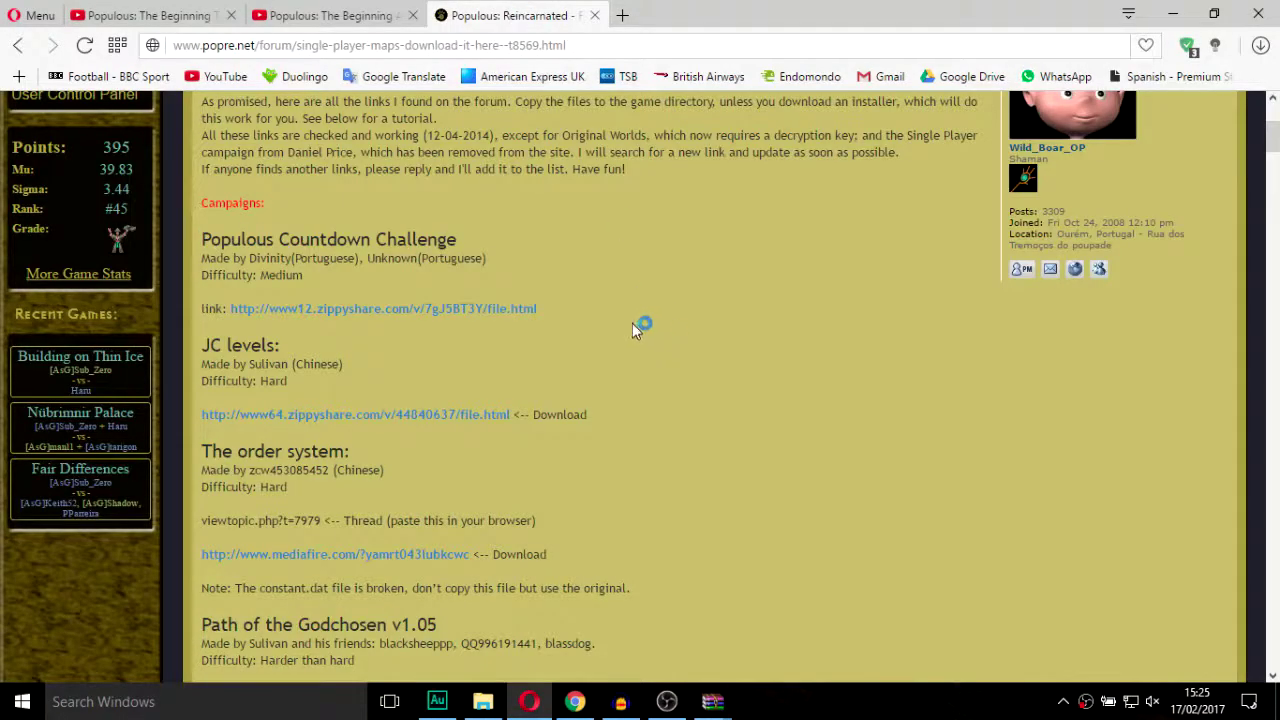
{"action": "left_click_drag", "start_coordinate": [240, 45], "coordinate": [570, 45]}
{"action": "key", "text": "Return"}
{"action": "left_click_drag", "start_coordinate": [530, 296], "coordinate": [764, 296]}
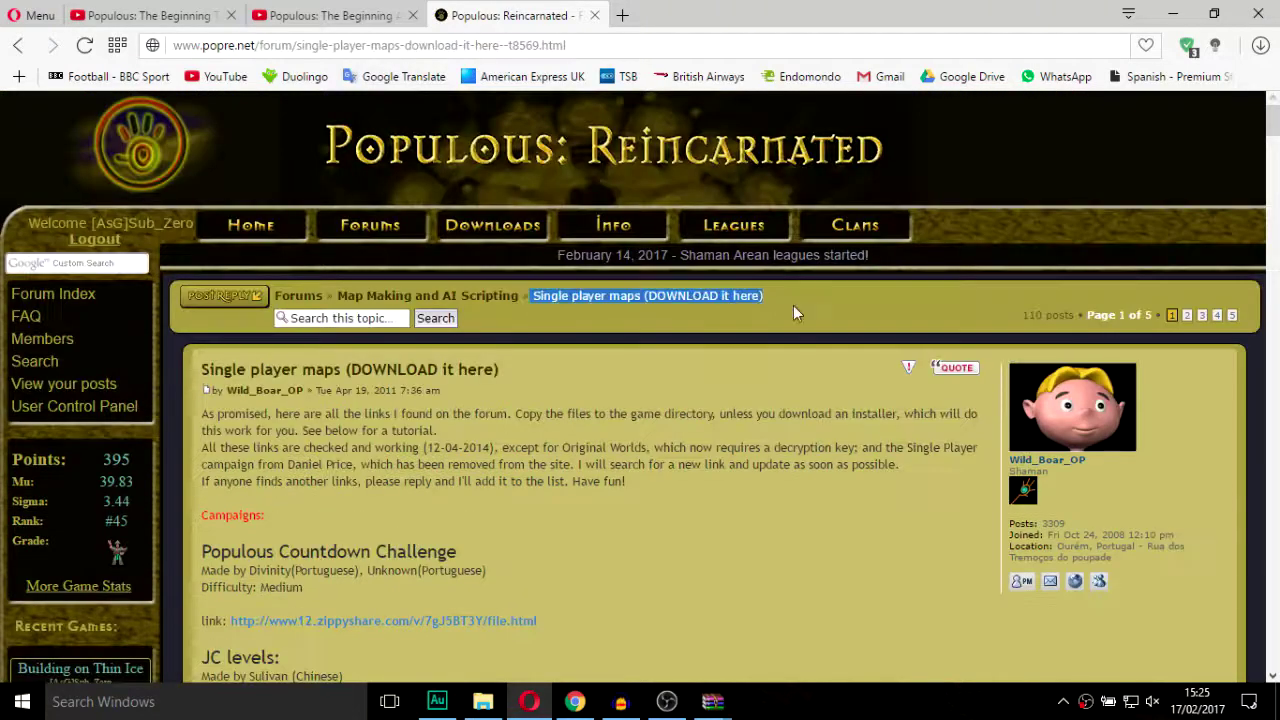
{"action": "left_click", "coordinate": [414, 303]}
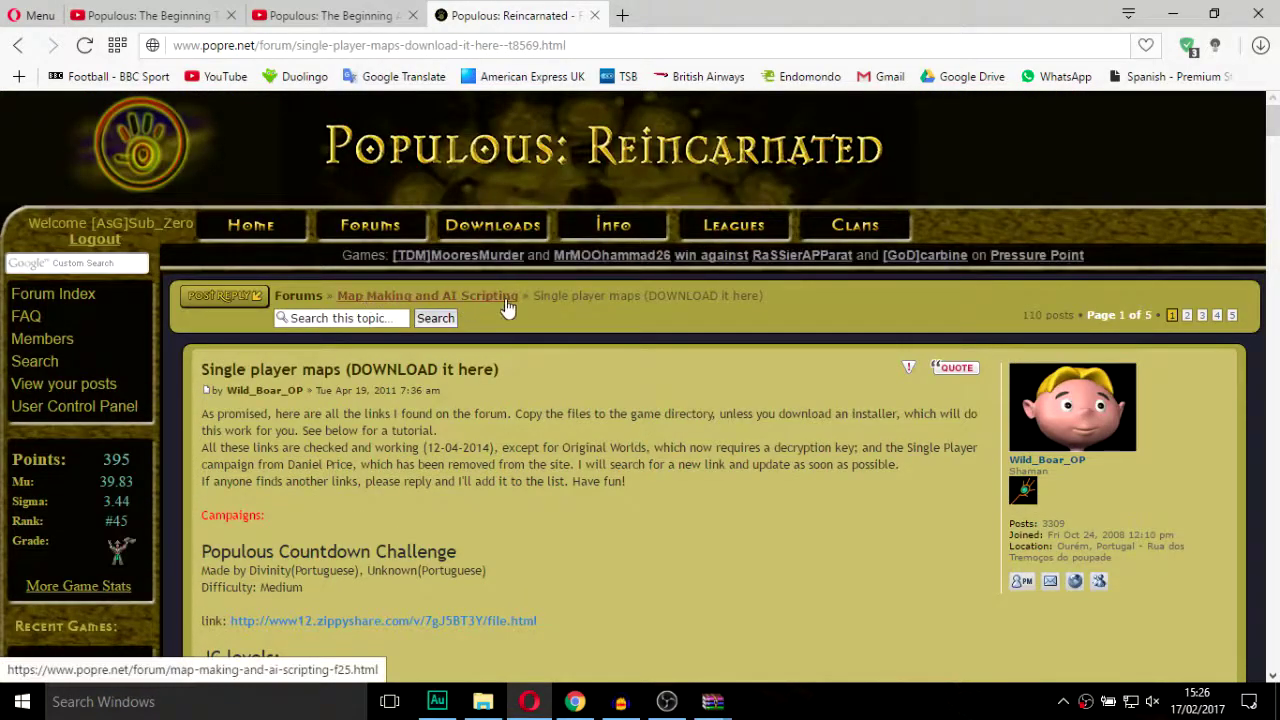
{"action": "scroll", "coordinate": [560, 430], "scroll_direction": "down", "scroll_amount": 4}
{"action": "scroll", "coordinate": [522, 330], "scroll_direction": "down", "scroll_amount": 5}
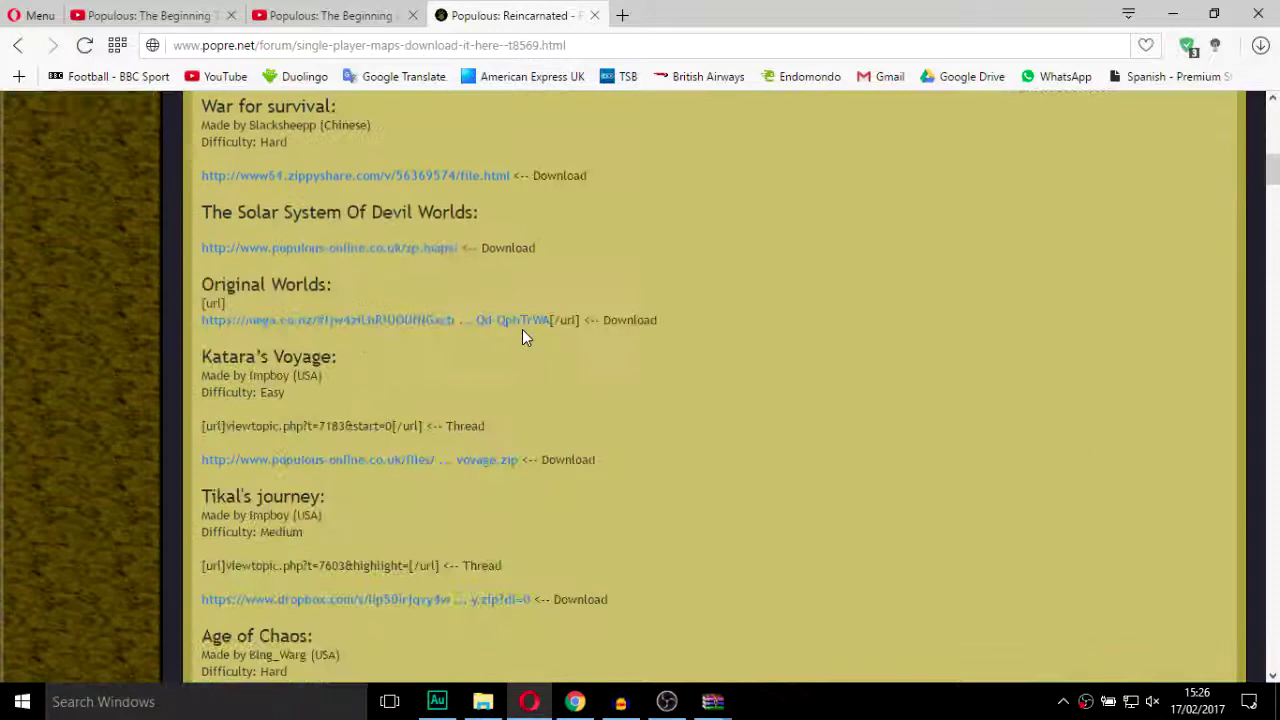
{"action": "scroll", "coordinate": [561, 355], "scroll_direction": "down", "scroll_amount": 5}
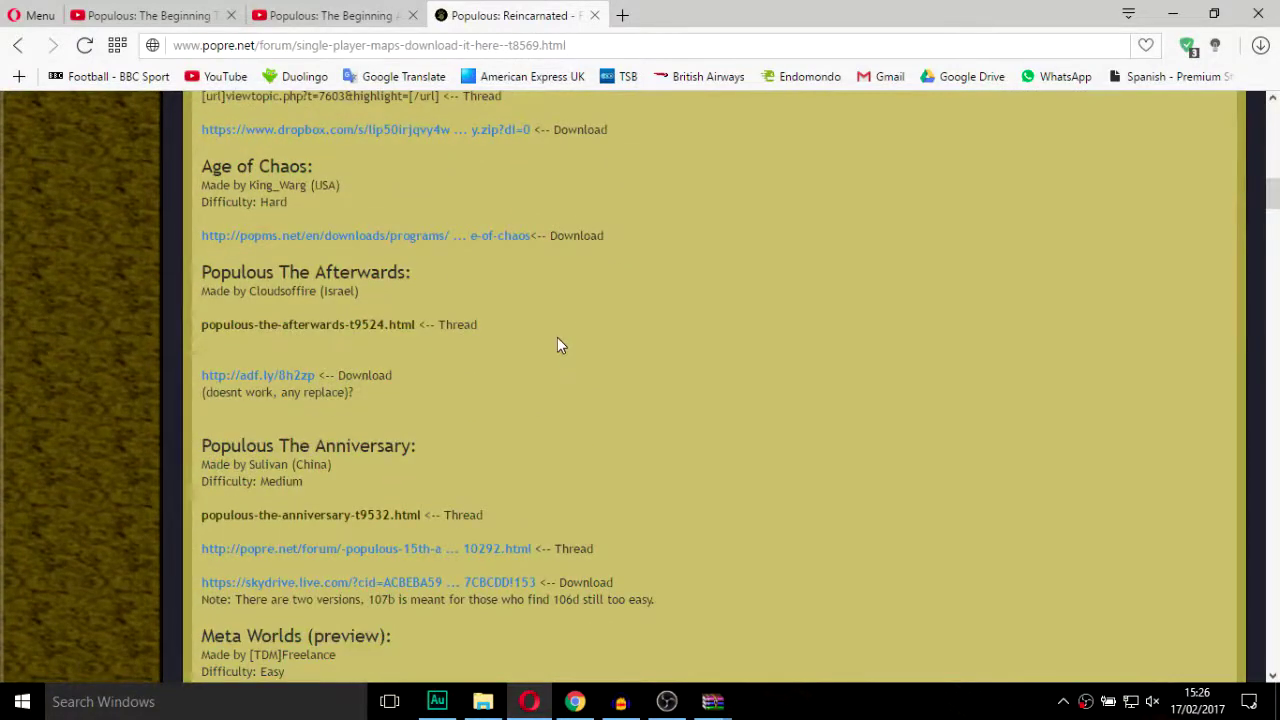
{"action": "scroll", "coordinate": [560, 350], "scroll_direction": "down", "scroll_amount": 4}
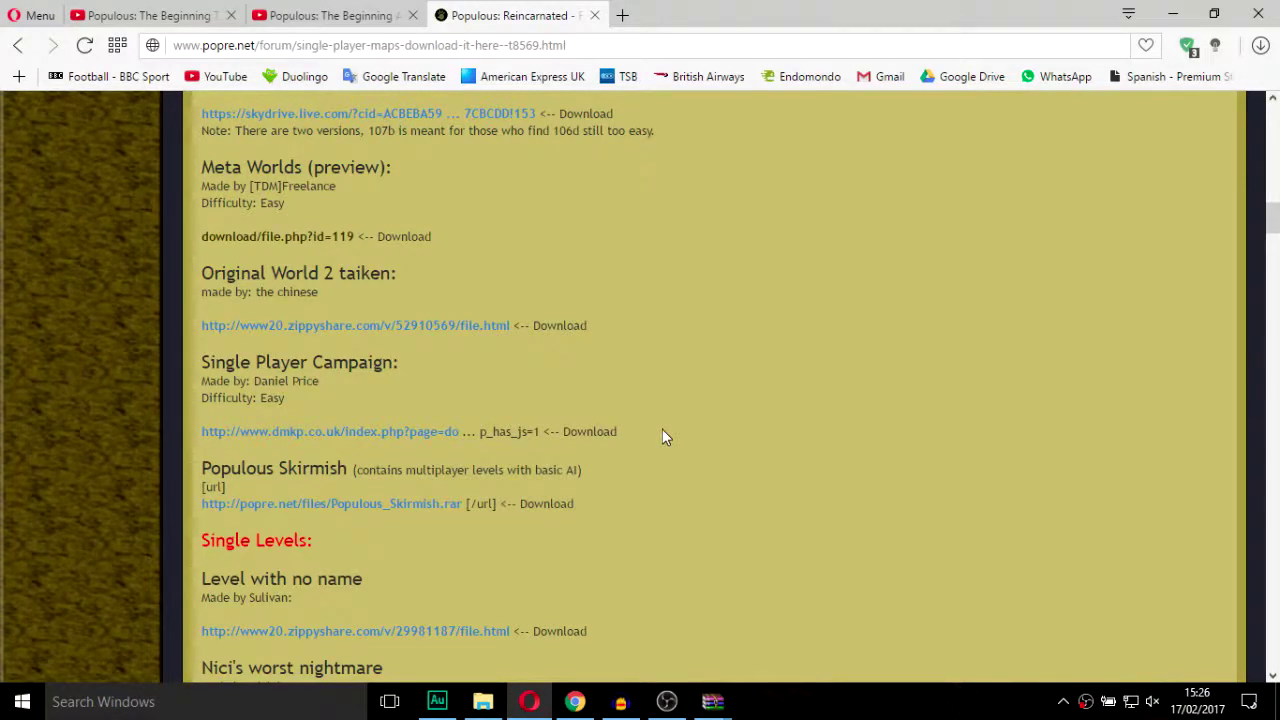
Step: Switch to File Explorer and copy the data, language and levels folders from ## Original back into the Populous folder
{"action": "left_click", "coordinate": [483, 701]}
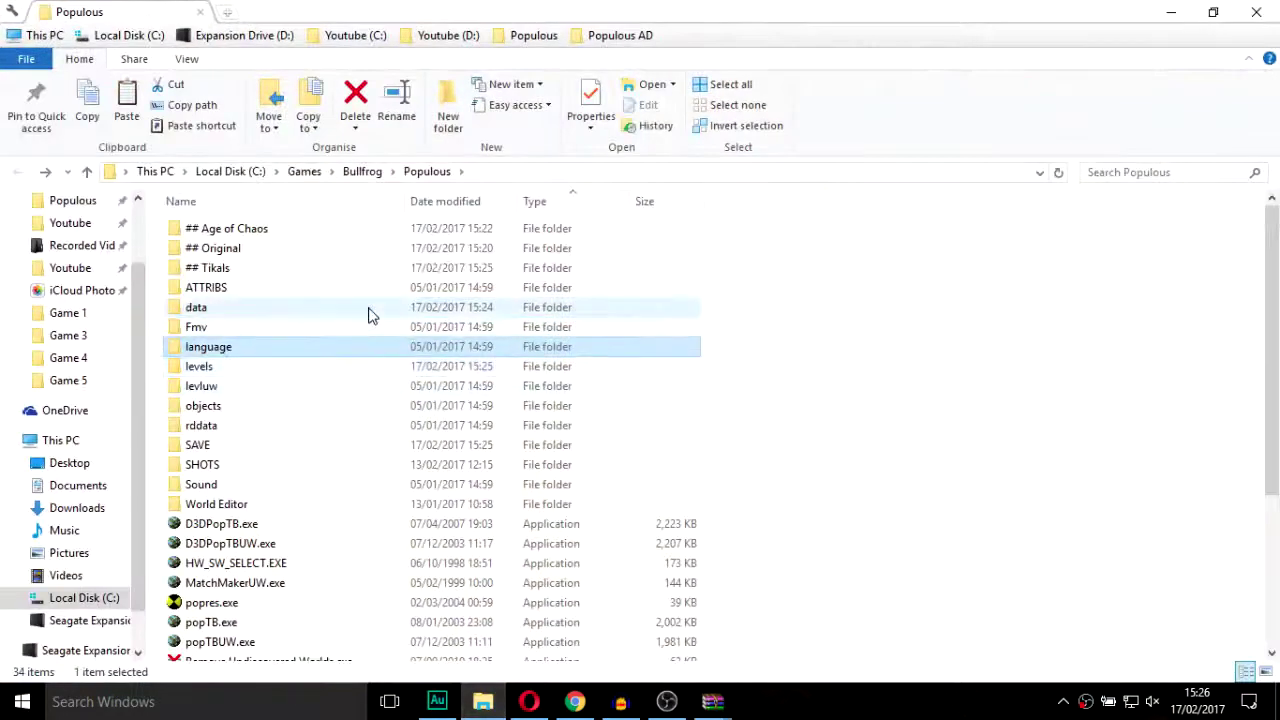
{"action": "double_click", "coordinate": [275, 249]}
{"action": "left_click_drag", "start_coordinate": [322, 338], "coordinate": [240, 246]}
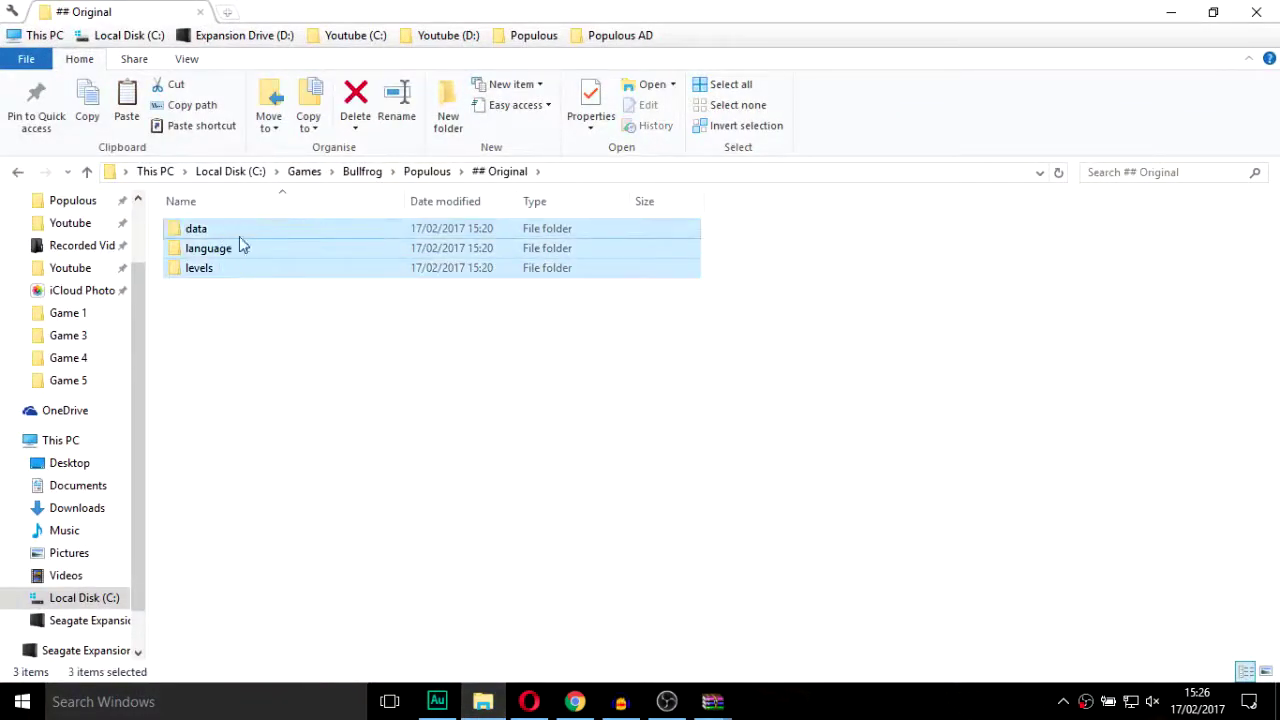
{"action": "key", "text": "BackSpace"}
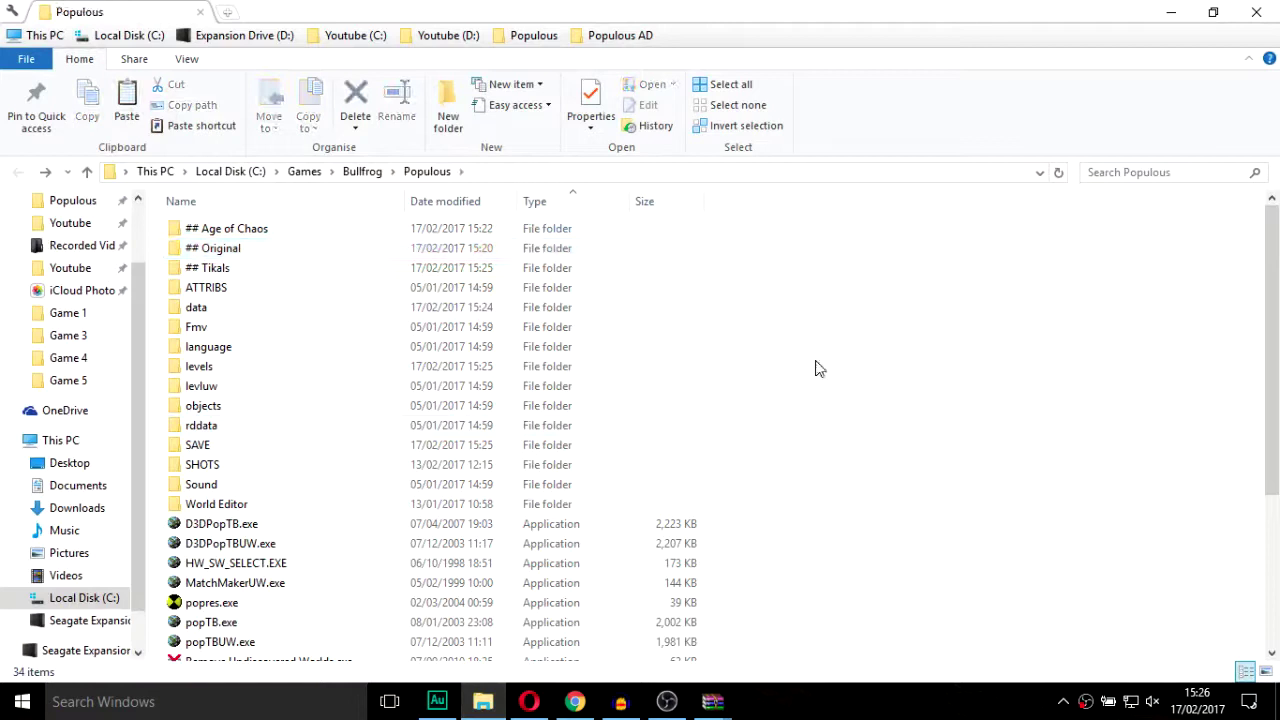
{"action": "key", "text": "ctrl+v"}
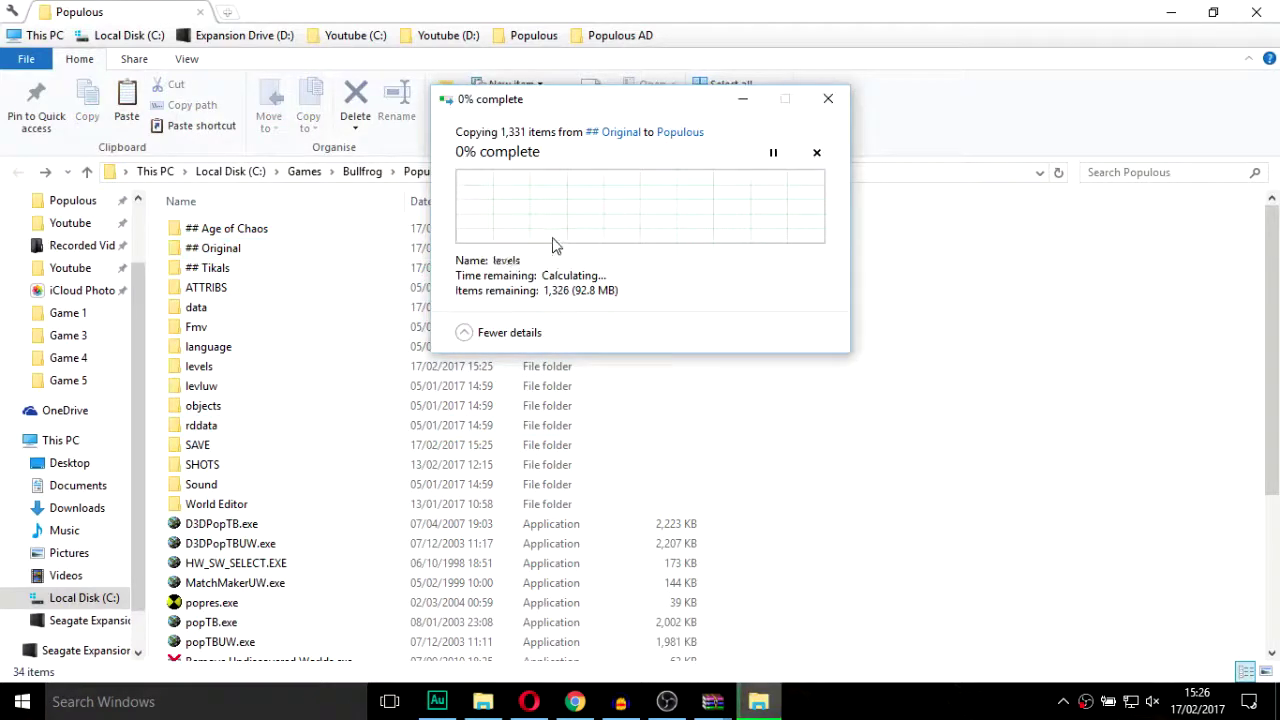